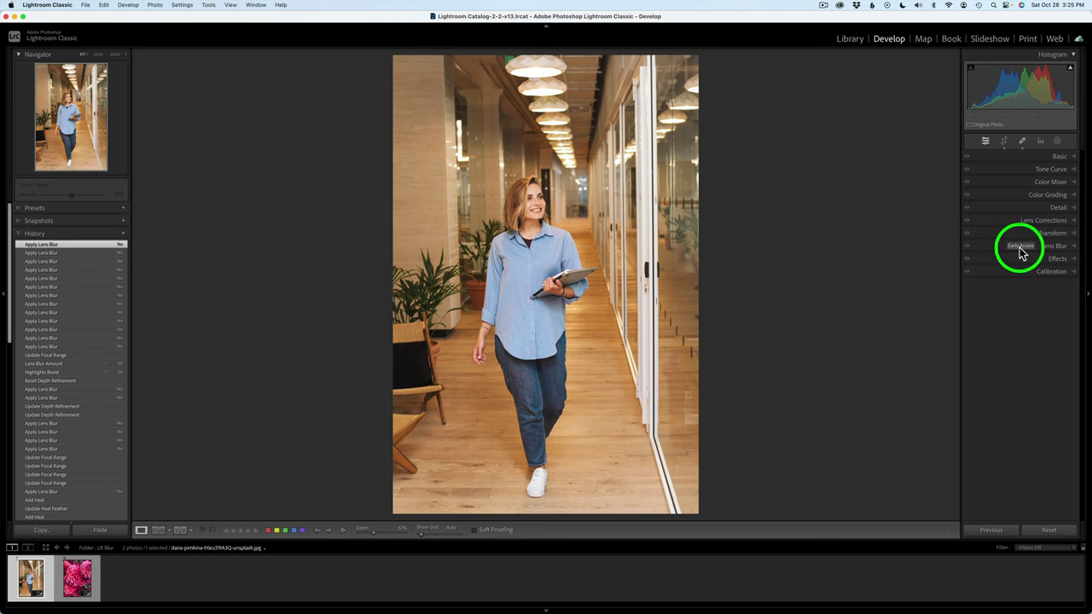
Expand the Lens Blur panel for the hallway portrait and dismiss the Early Access notice
click(1020, 249)
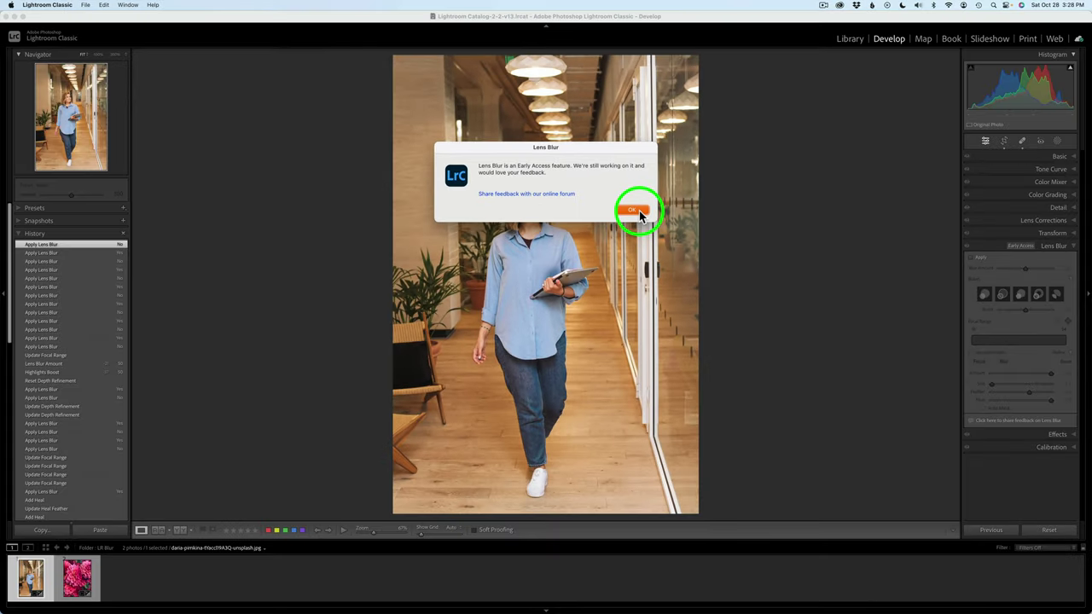
click(638, 213)
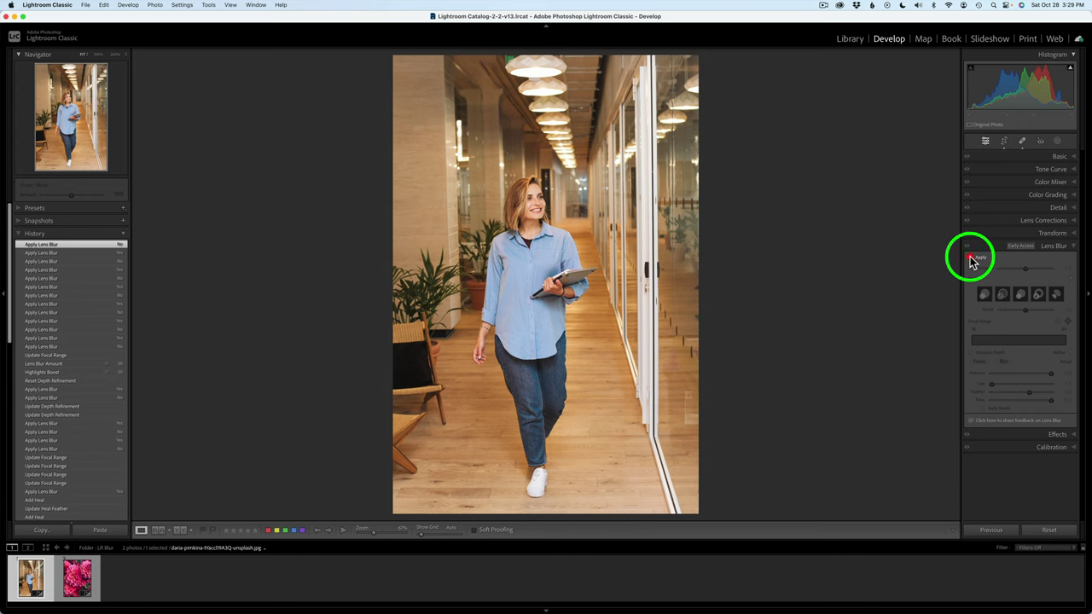
Enable Lens Blur on the hallway portrait, softening the corridor at the default Blur Amount 50
click(973, 259)
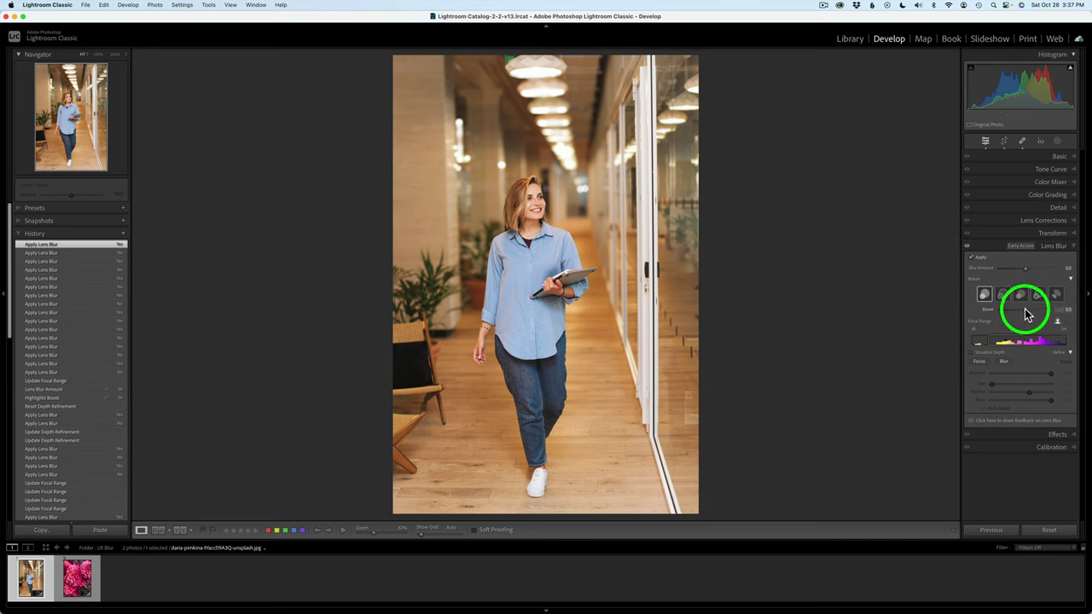
Compare Circle, Bubble, 5-Blade, Ring and Cat Eye bokeh, then keep Circle with Boost 45
drag(1026, 315, 1039, 315)
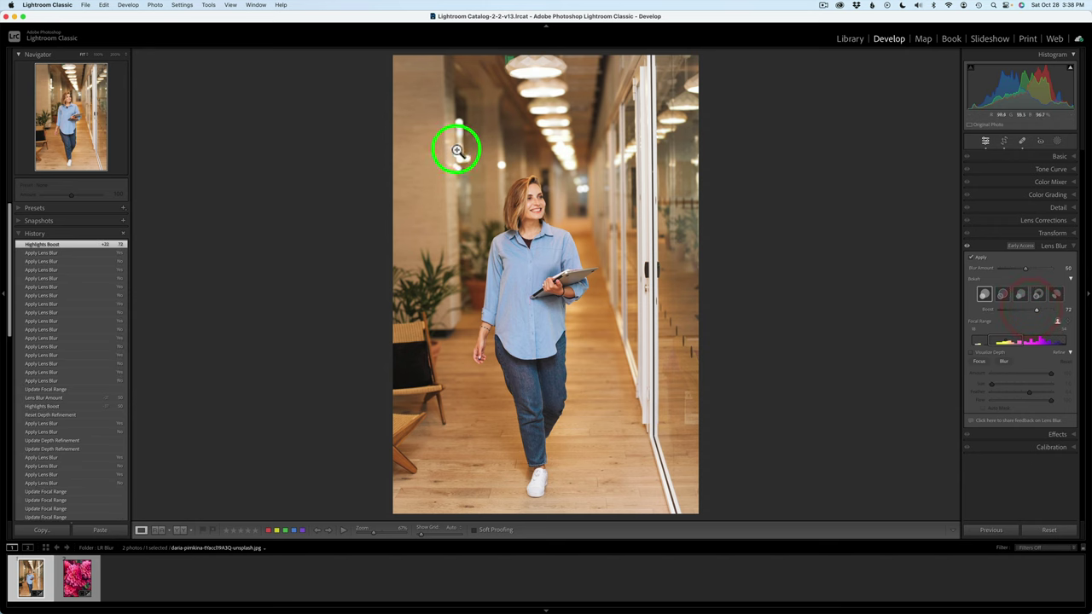
click(985, 296)
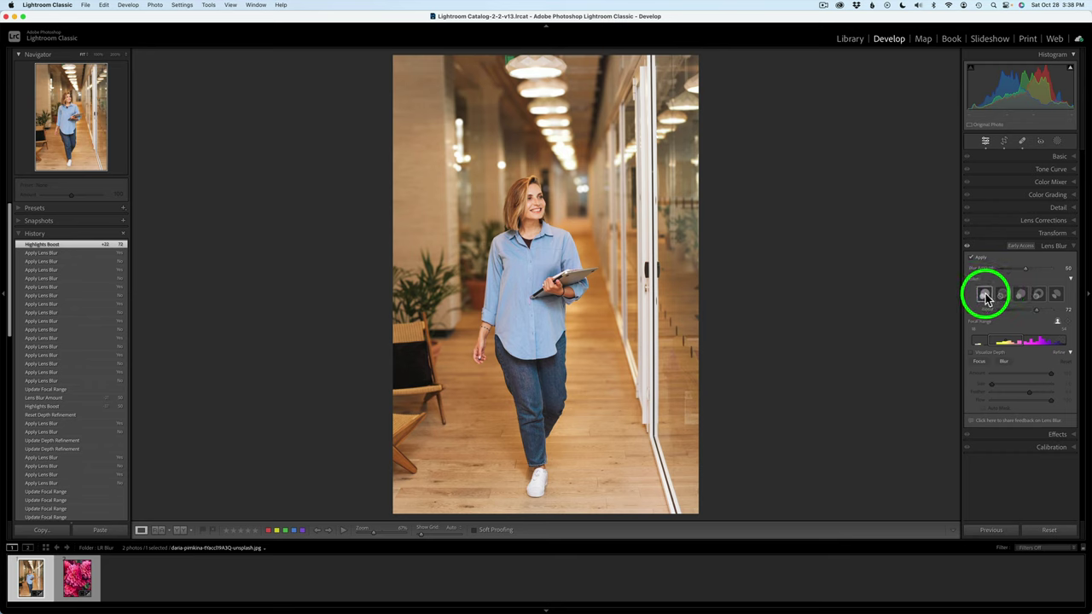
click(1002, 296)
click(1003, 298)
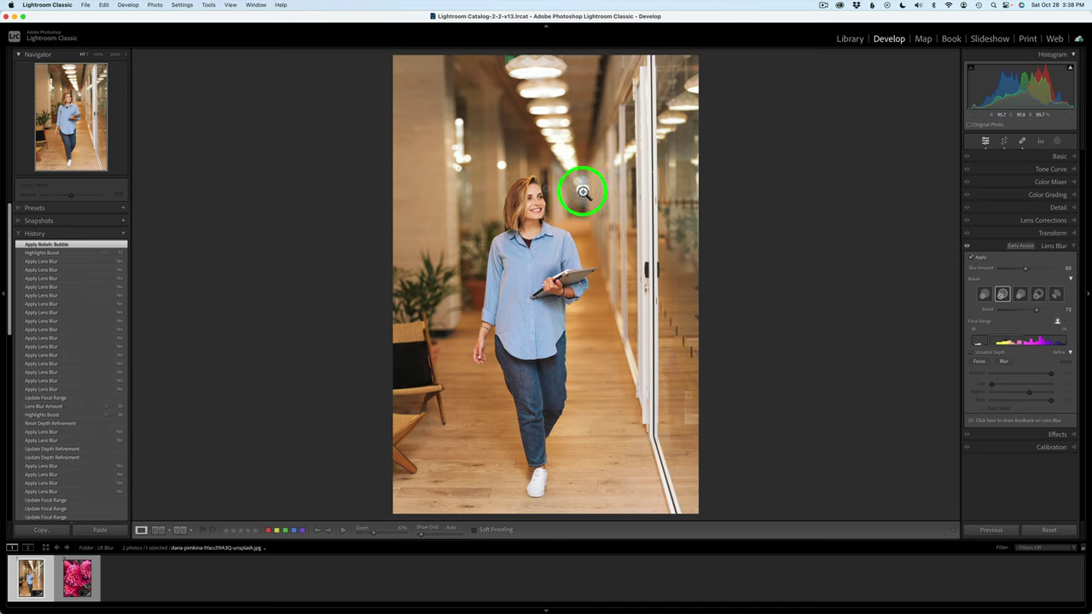
click(1022, 297)
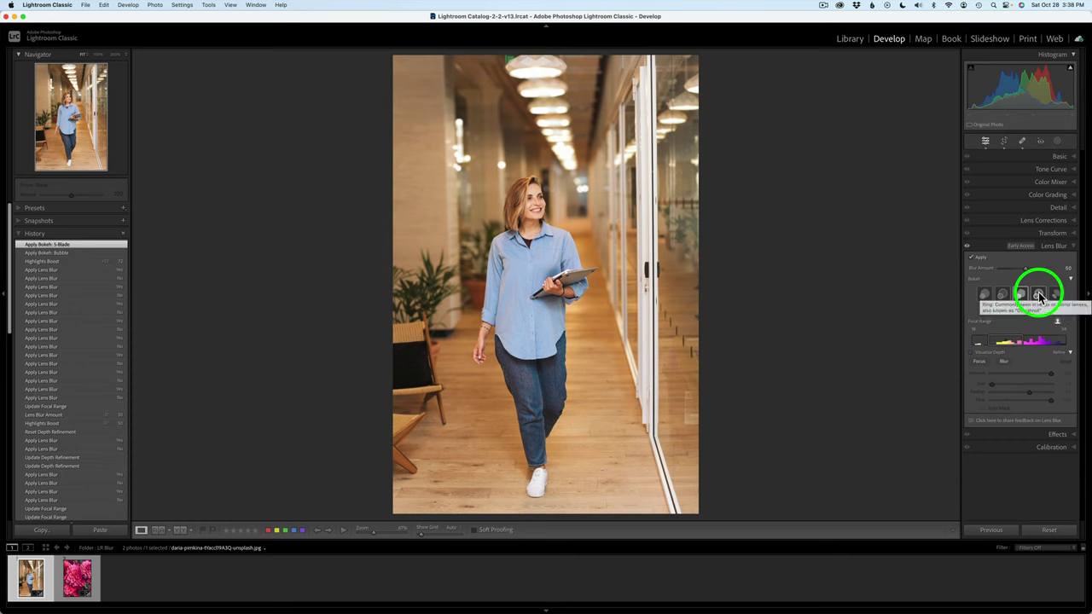
click(1038, 294)
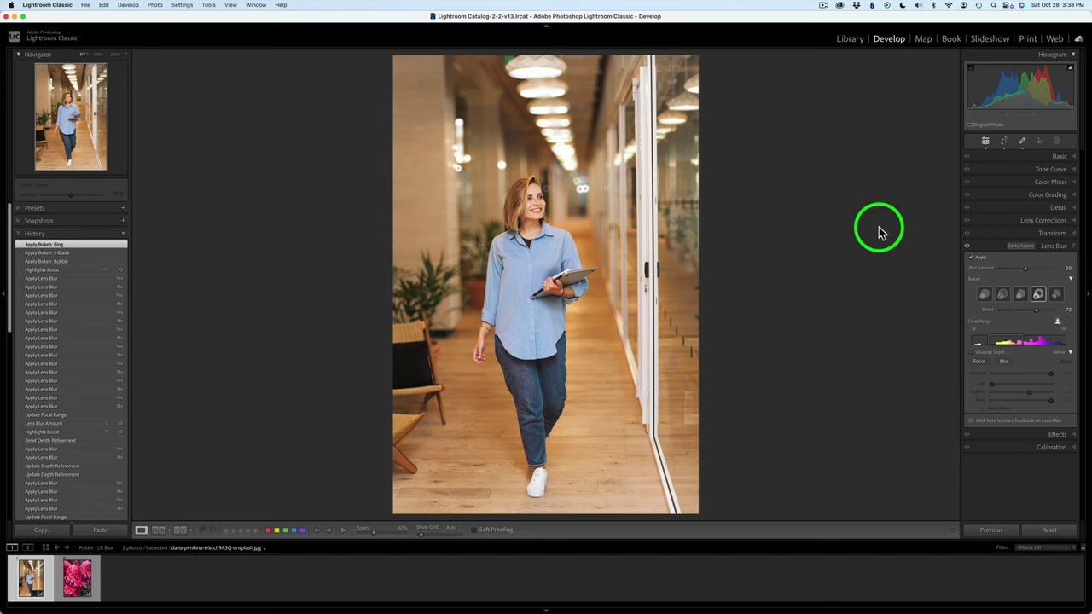
click(1058, 295)
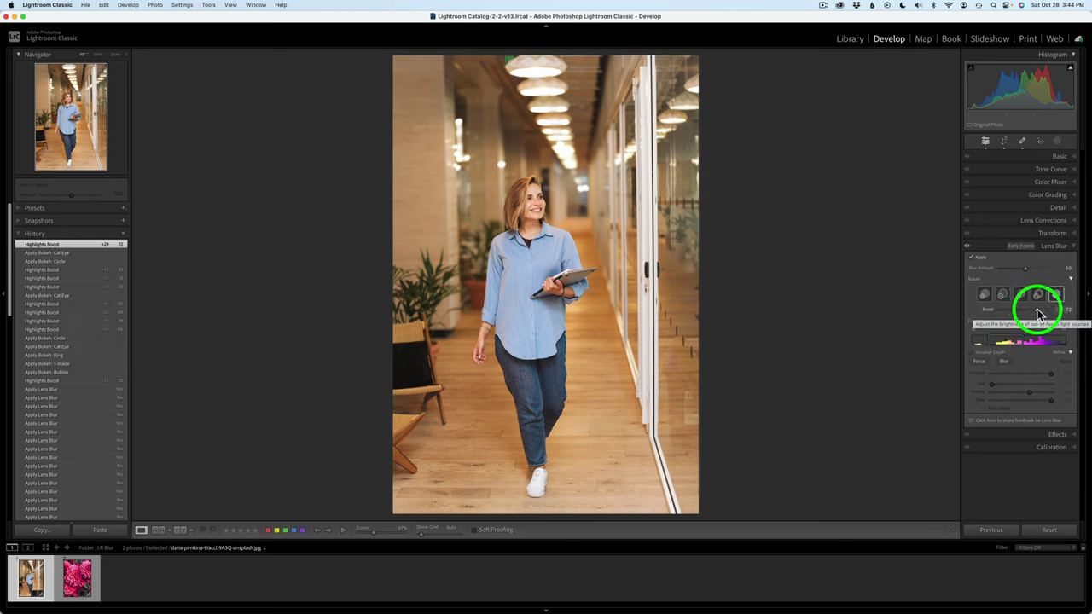
click(983, 295)
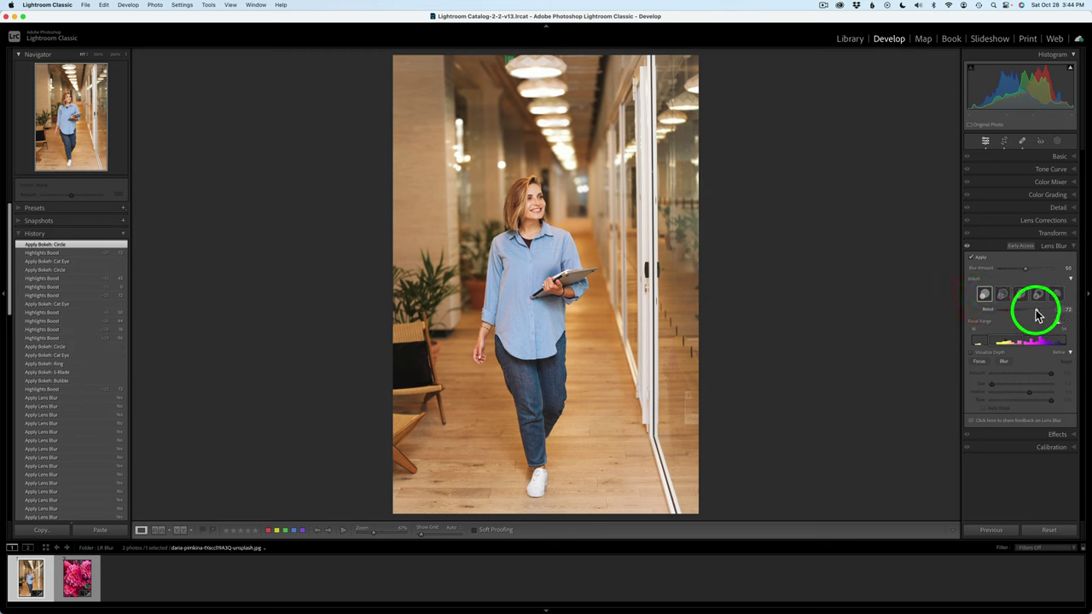
drag(1038, 316, 1073, 326)
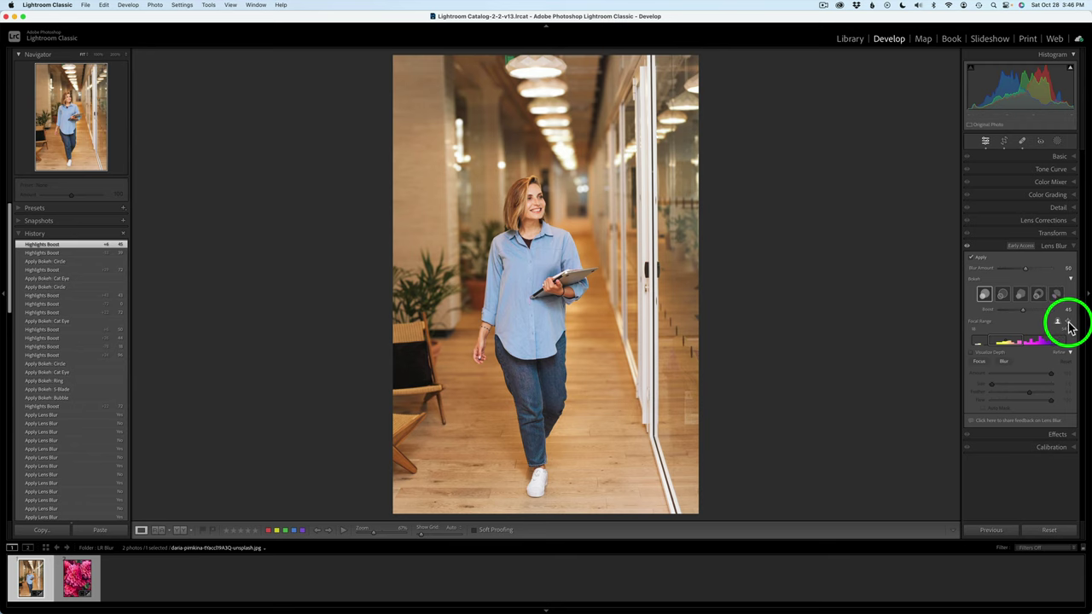
Use the Focal Range target picker to set the blur focus on the woman's face
click(1068, 323)
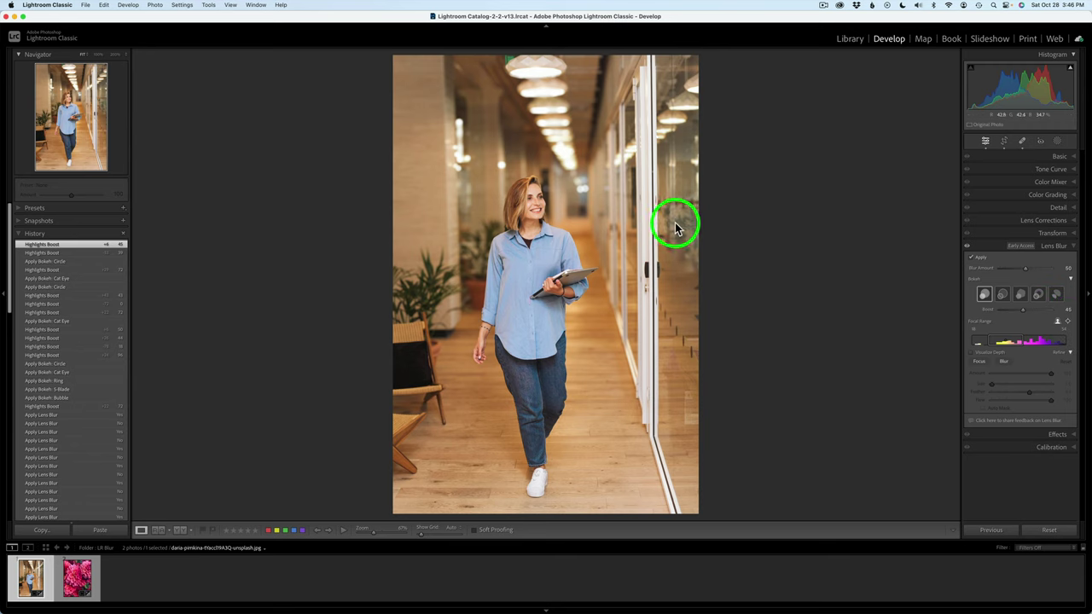
click(575, 172)
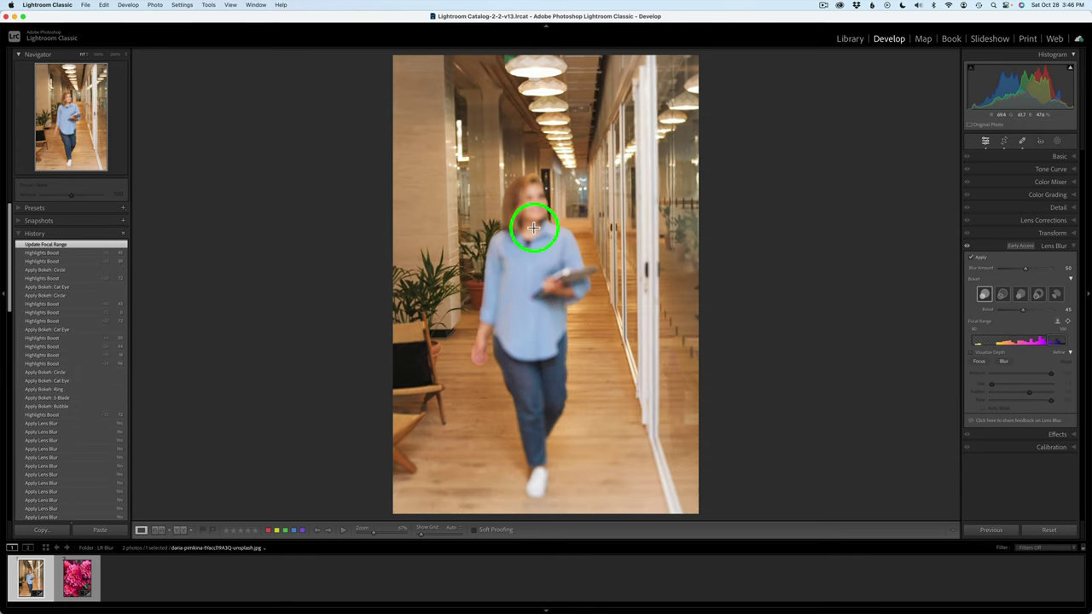
click(530, 200)
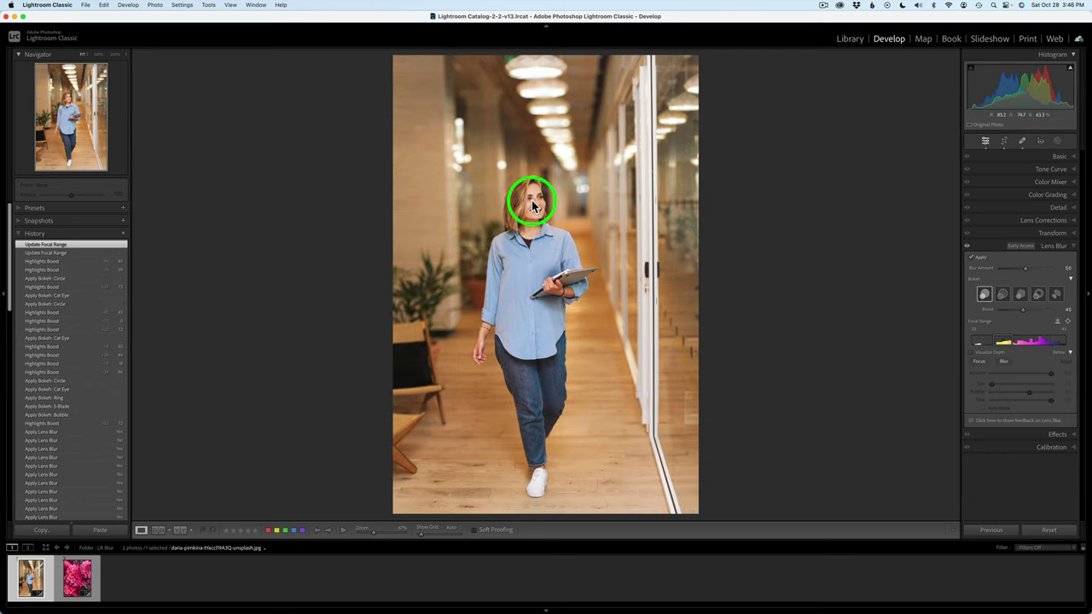
click(1059, 322)
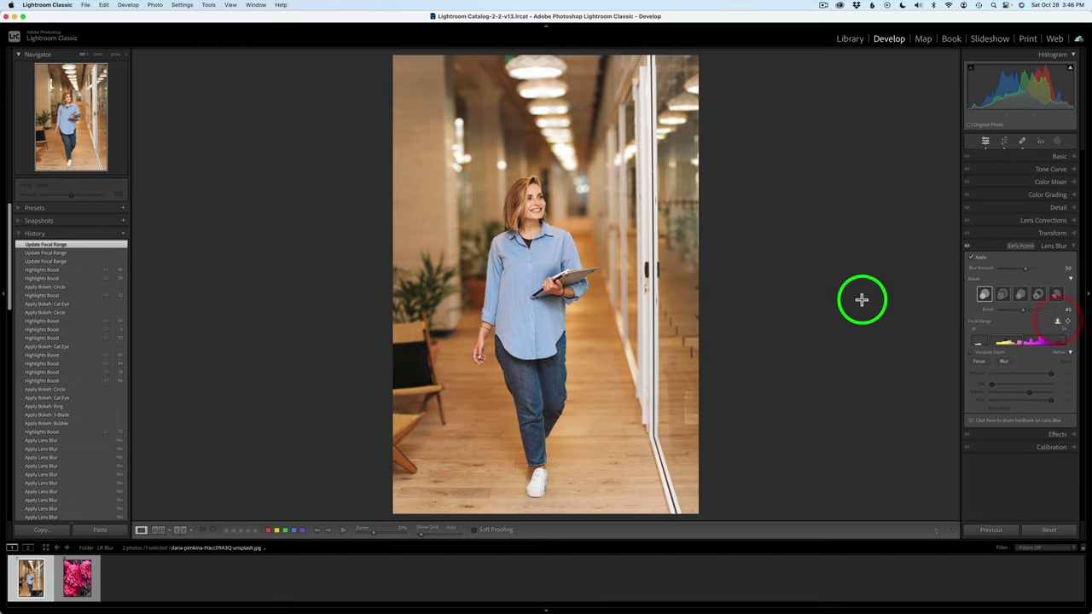
click(1068, 323)
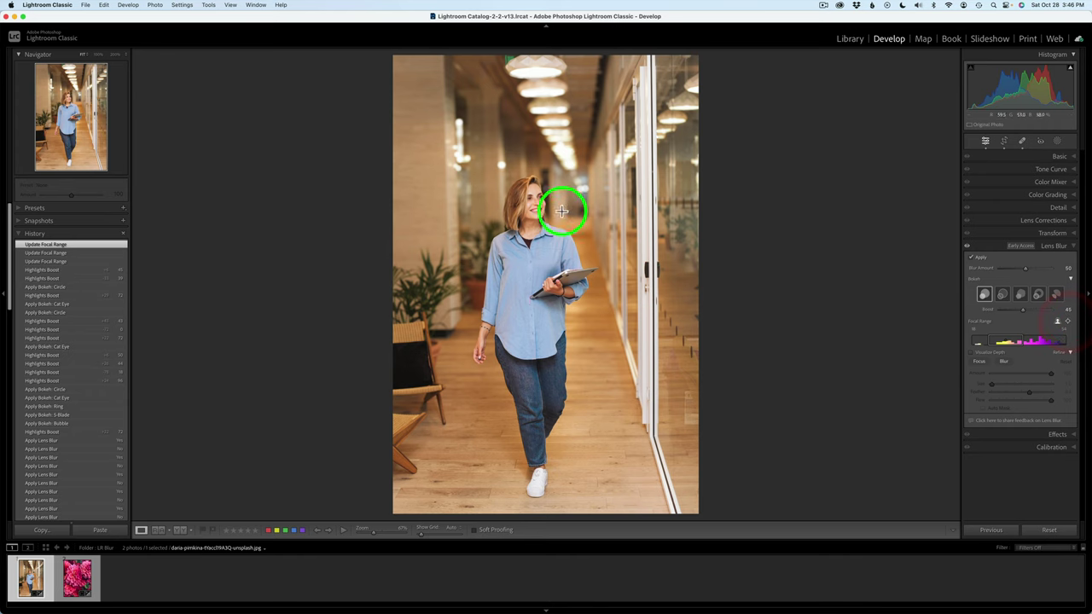
click(532, 204)
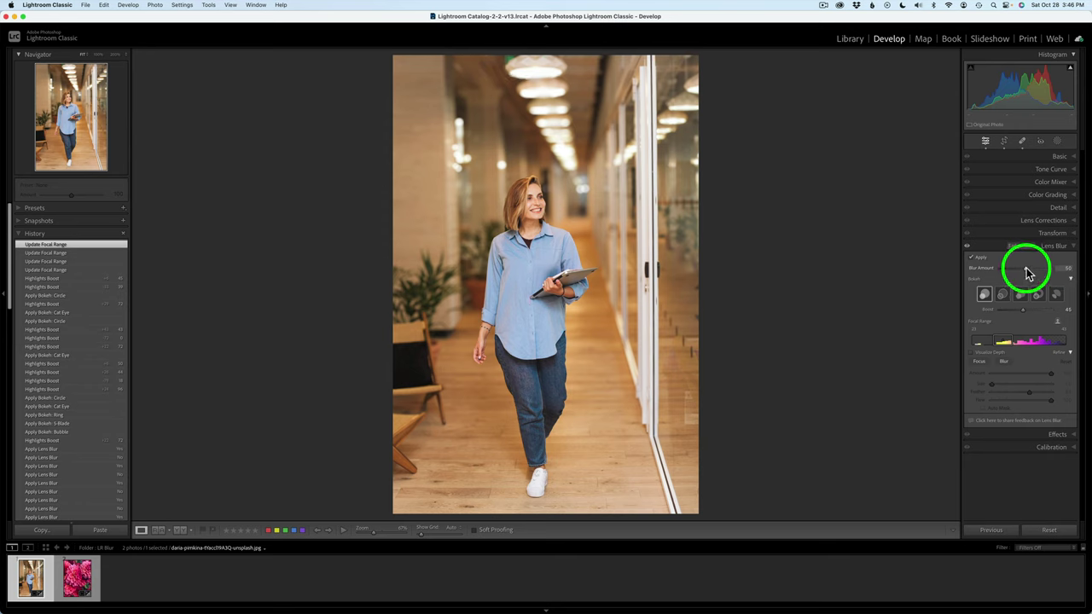
Push Blur Amount up to 100, pull it back down, and settle at 43
drag(1027, 271, 1056, 270)
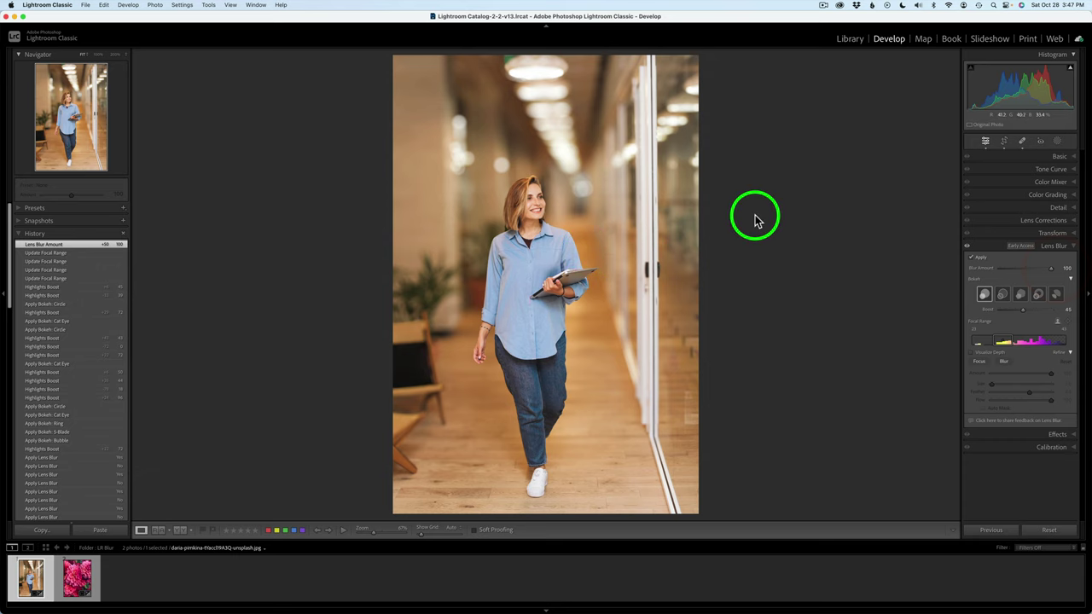
drag(1056, 270, 1027, 273)
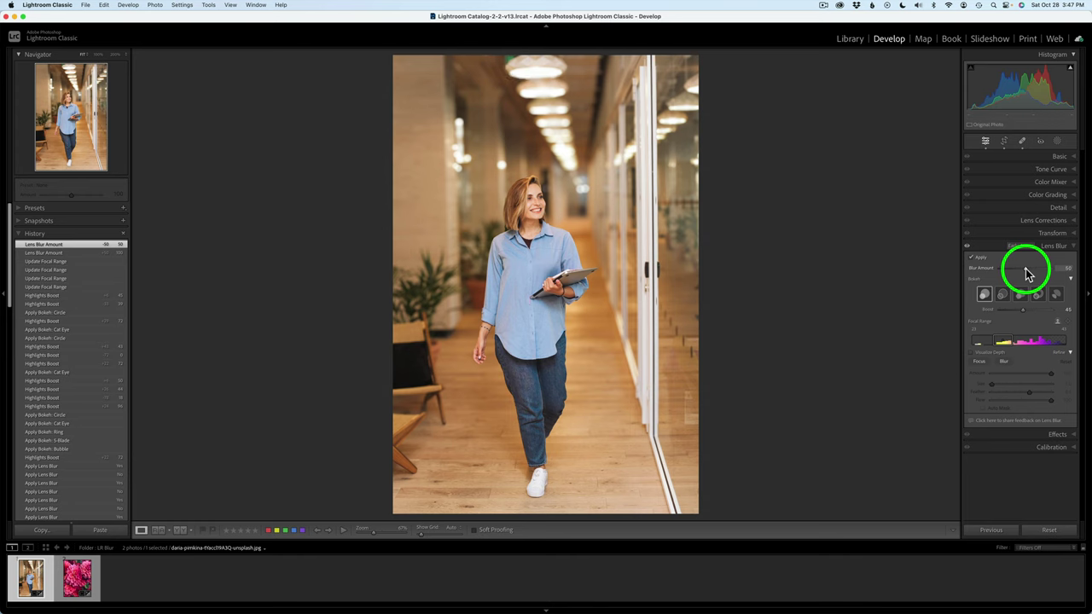
drag(1024, 270, 1026, 273)
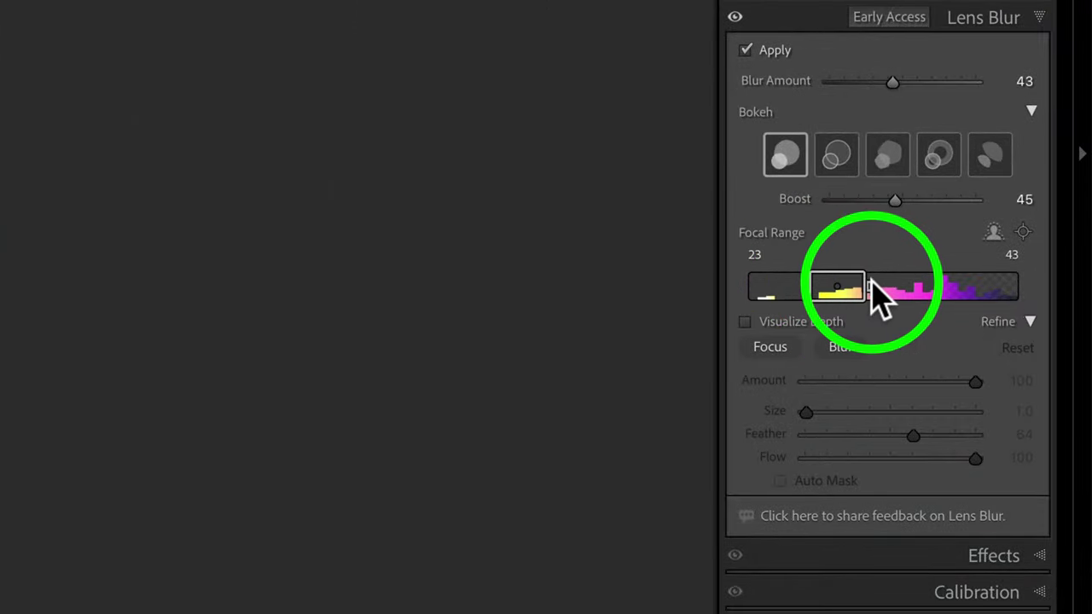
Show the depth map and slide the focal range box onto the woman's depth, previewing with Option
mouse_move(869, 283)
mouse_down()
mouse_move(821, 285)
mouse_move(872, 285)
mouse_up()
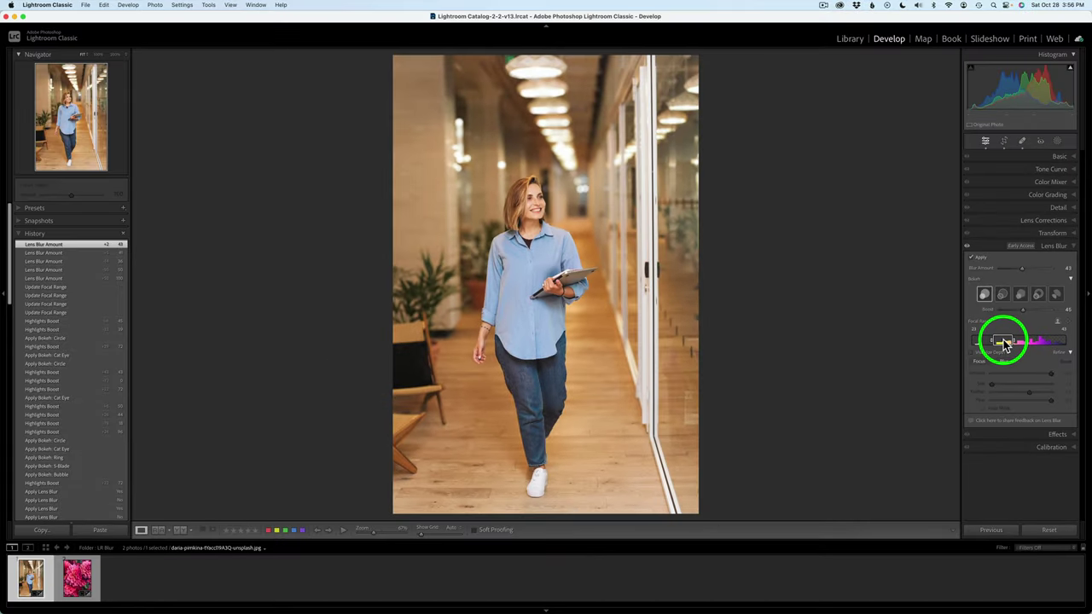
click(1005, 343)
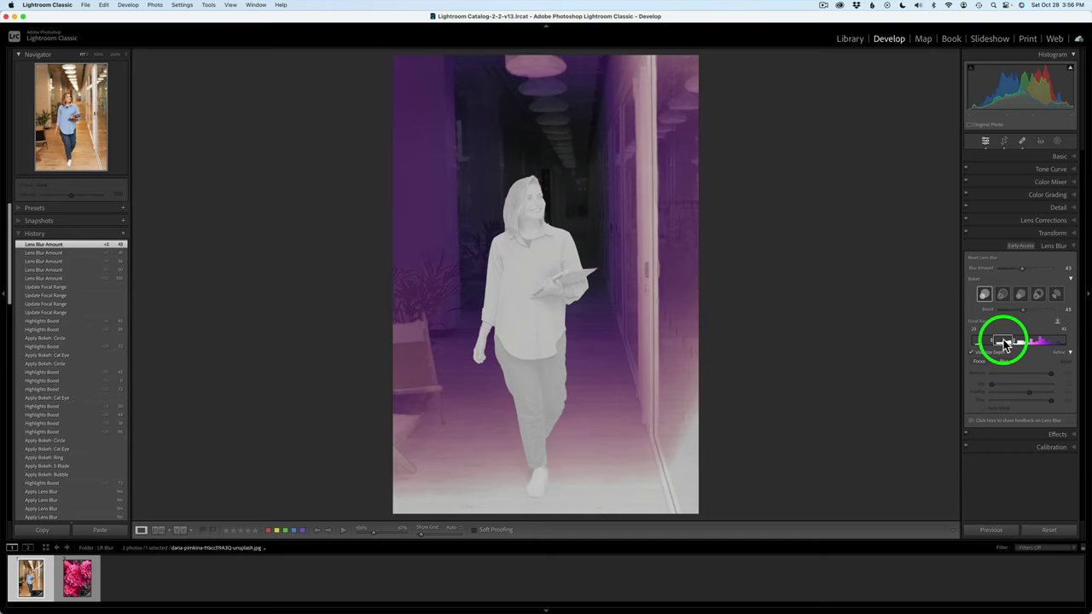
drag(1005, 343, 1058, 344)
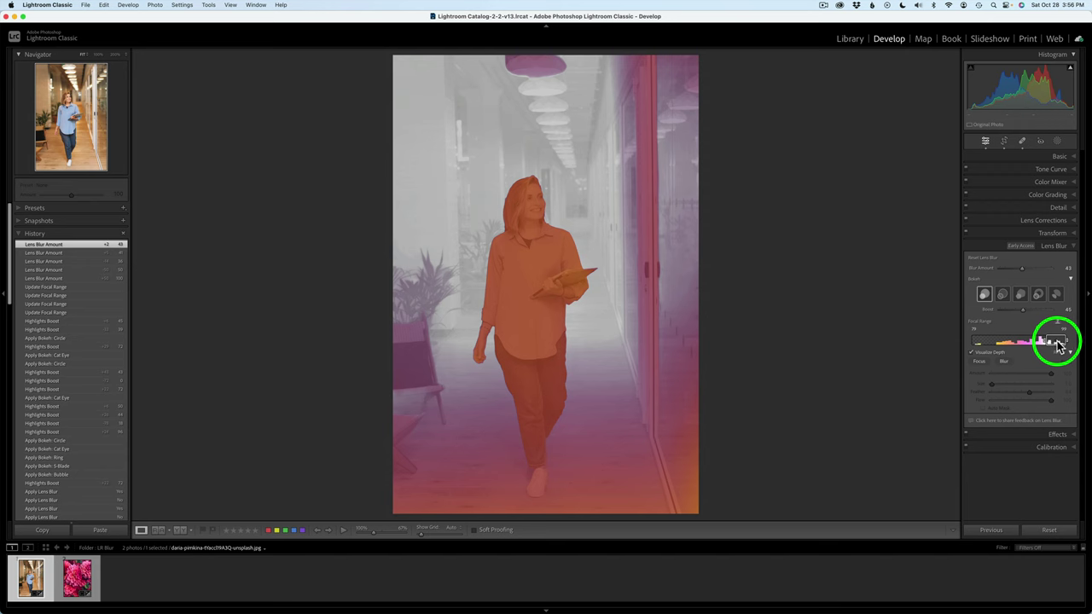
click(1058, 344)
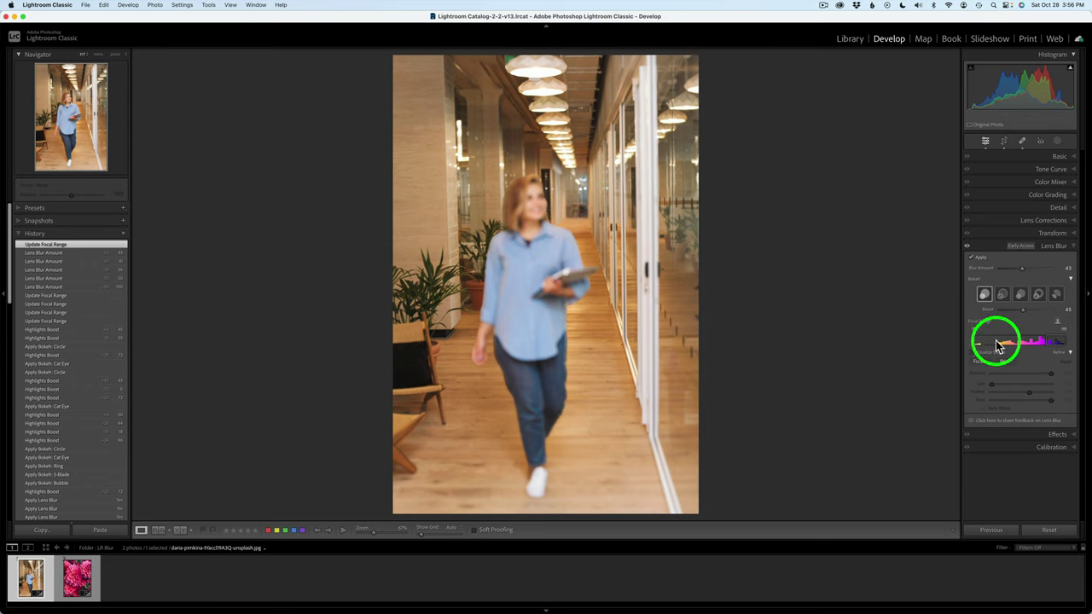
key(alt)
drag(1078, 335, 975, 343)
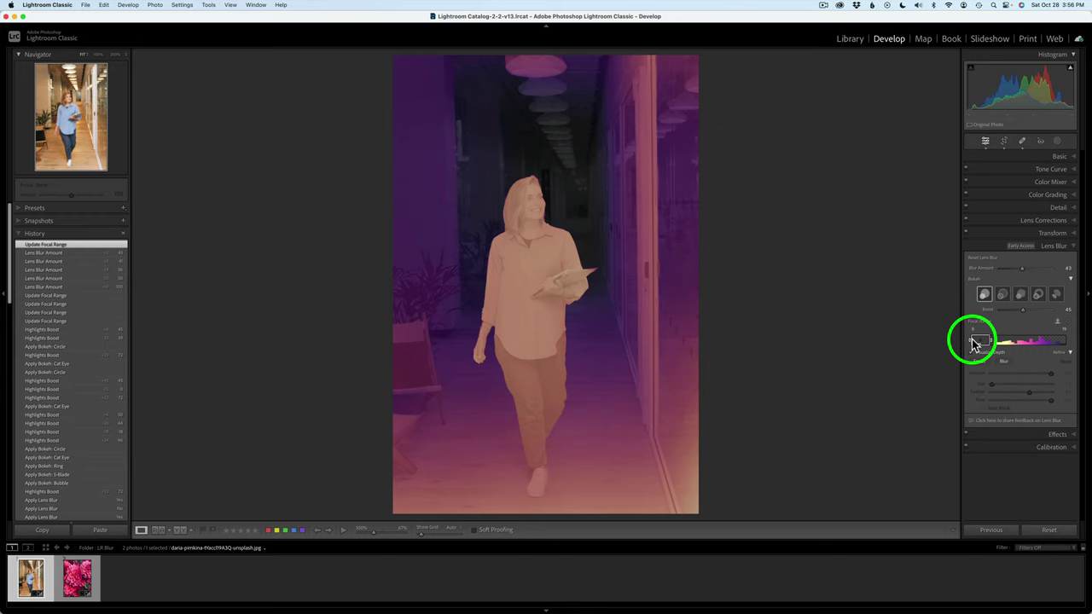
drag(975, 343, 977, 343)
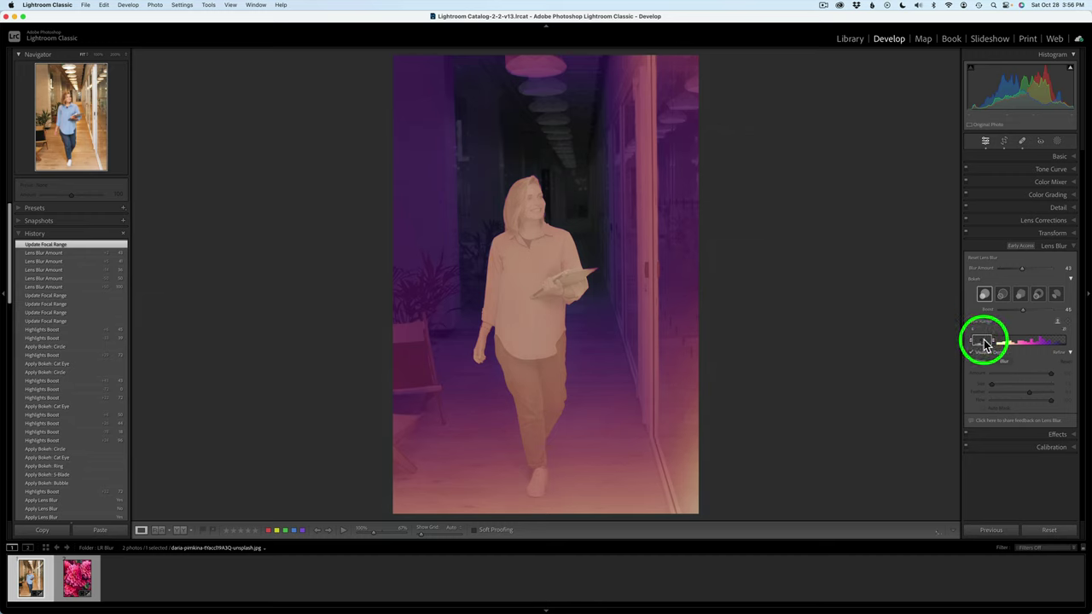
mouse_move(987, 343)
mouse_down()
mouse_move(1002, 344)
mouse_move(990, 343)
mouse_up()
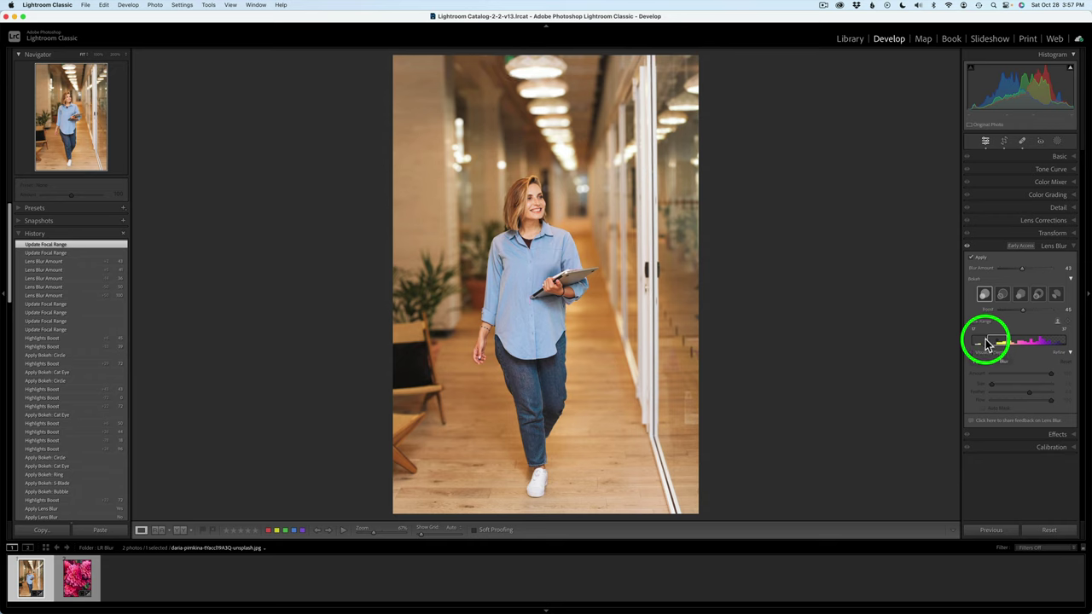
Stretch the focal range's right edge to the far end of the depth strip
drag(987, 343, 1011, 344)
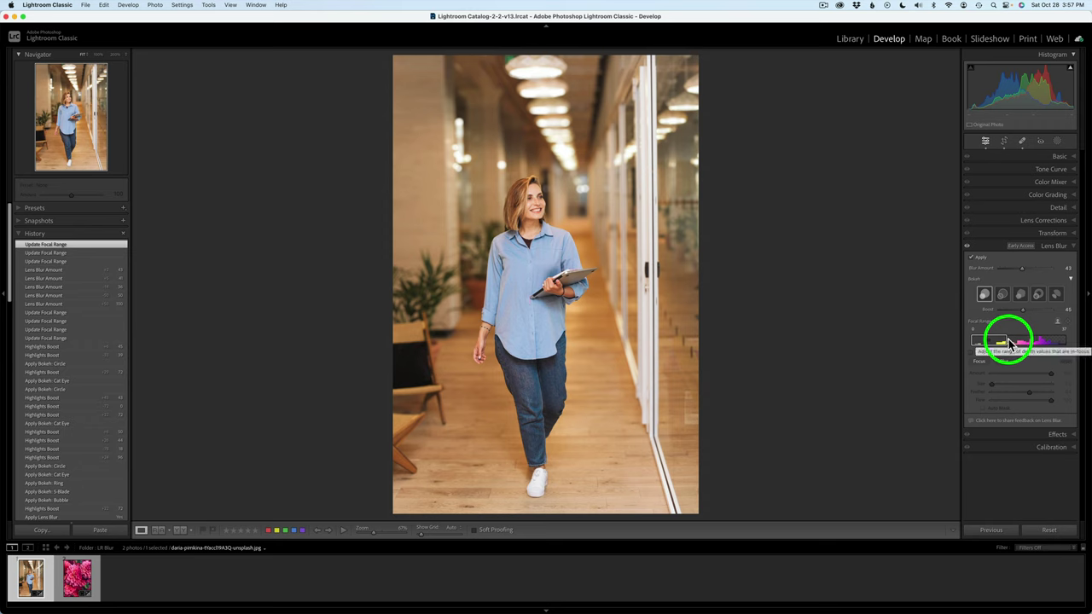
drag(1010, 343, 1074, 347)
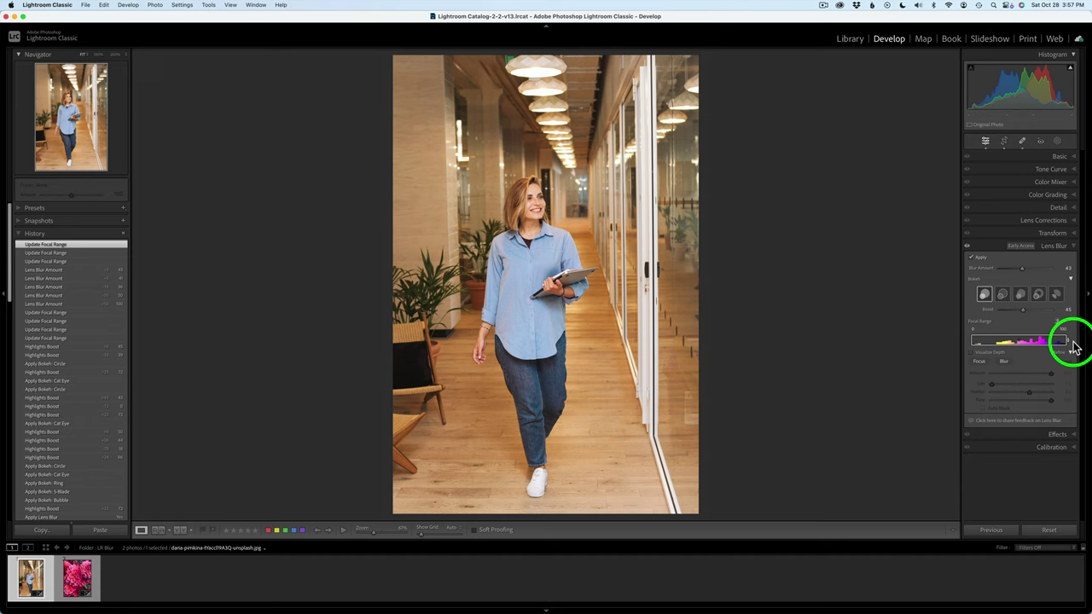
Pull the focal range's right edge back to the woman's depth, checking the depth map
drag(1074, 348, 1051, 347)
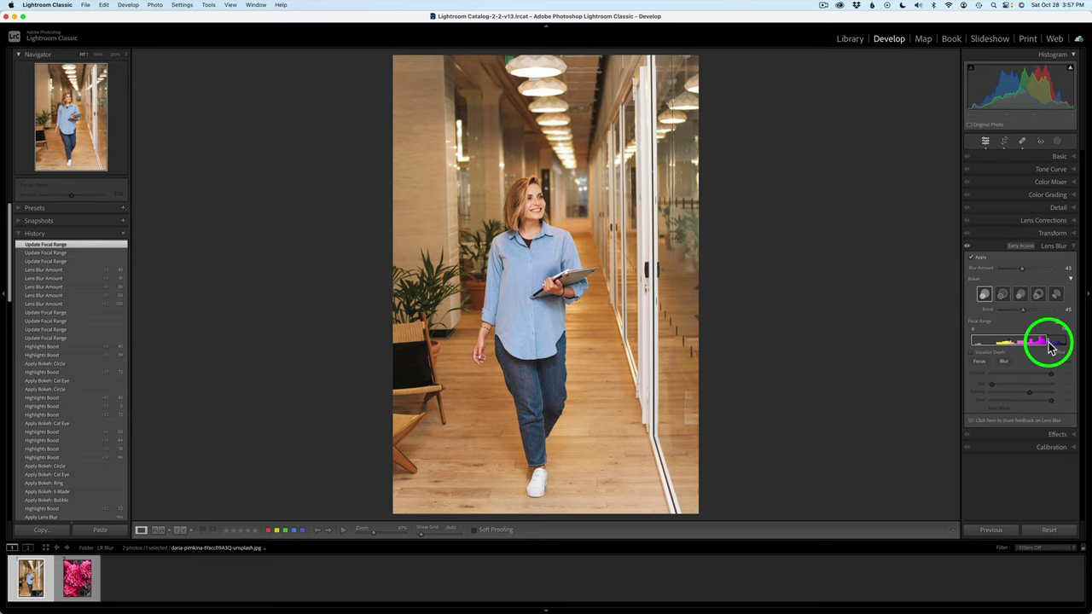
key(alt)
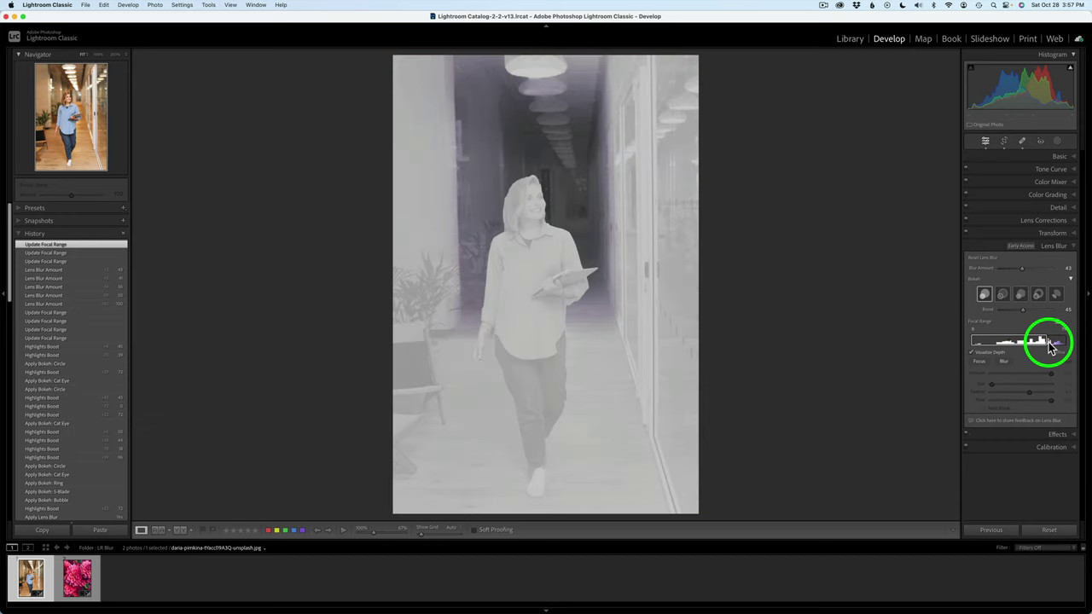
drag(1051, 346, 1012, 343)
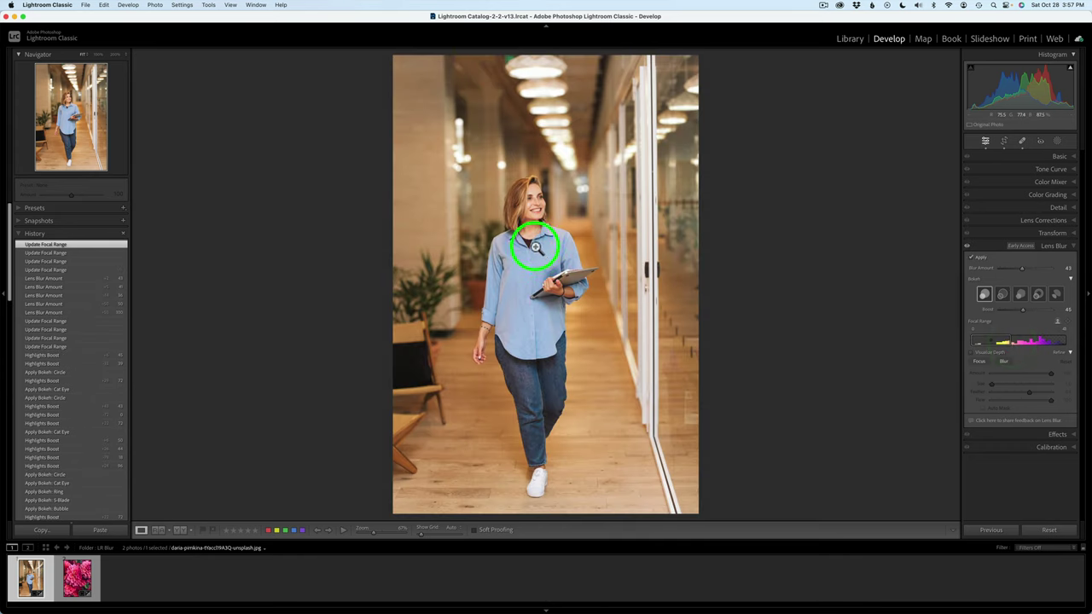
Reopen the Refine section, switch between Focus and Blur brushes, and leave Focus selected
click(1071, 352)
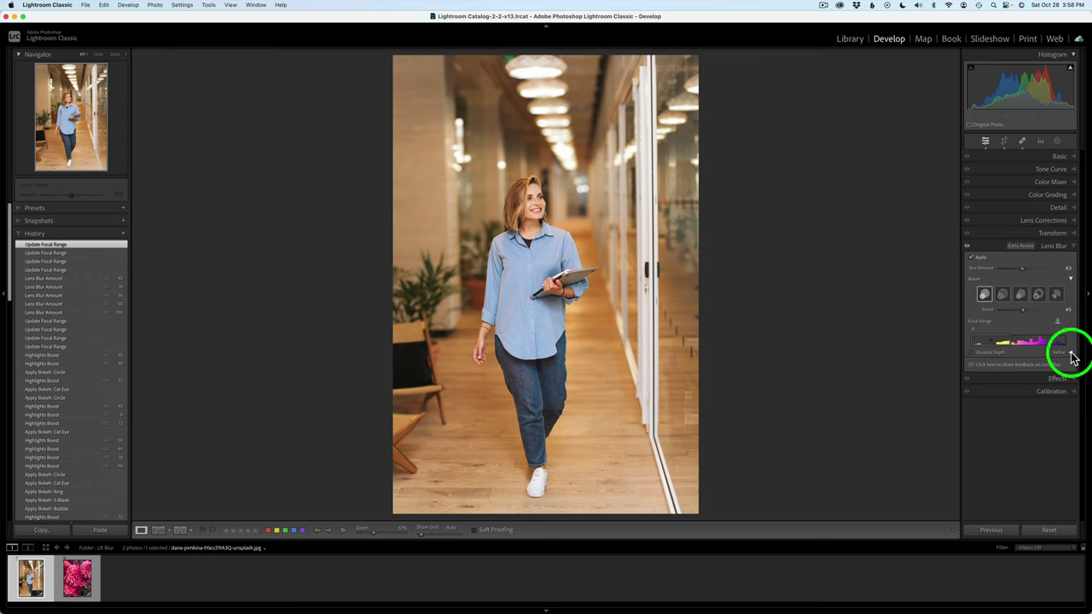
click(1072, 353)
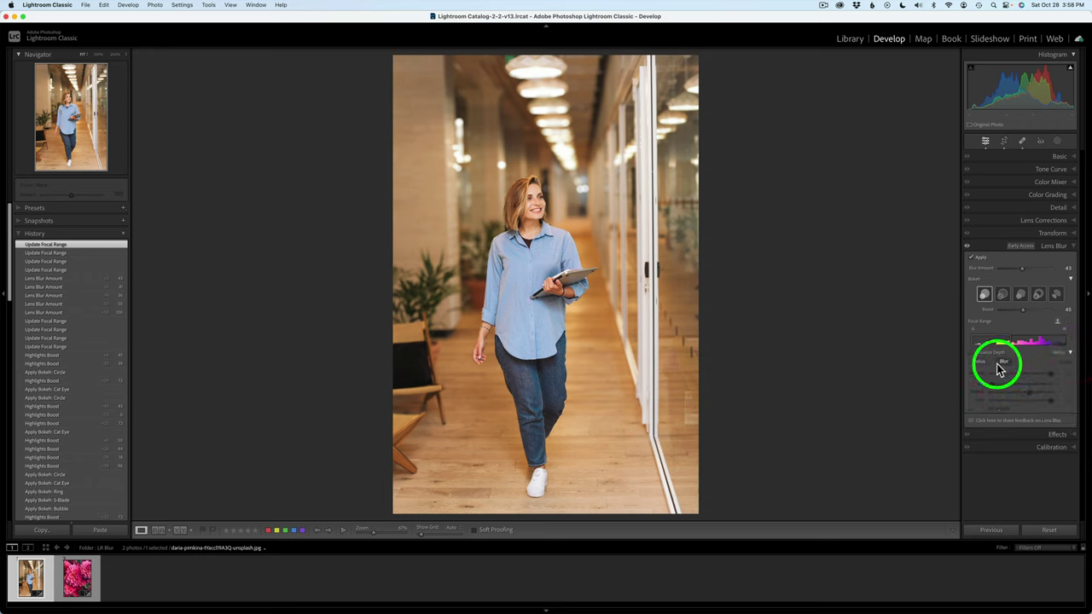
click(981, 365)
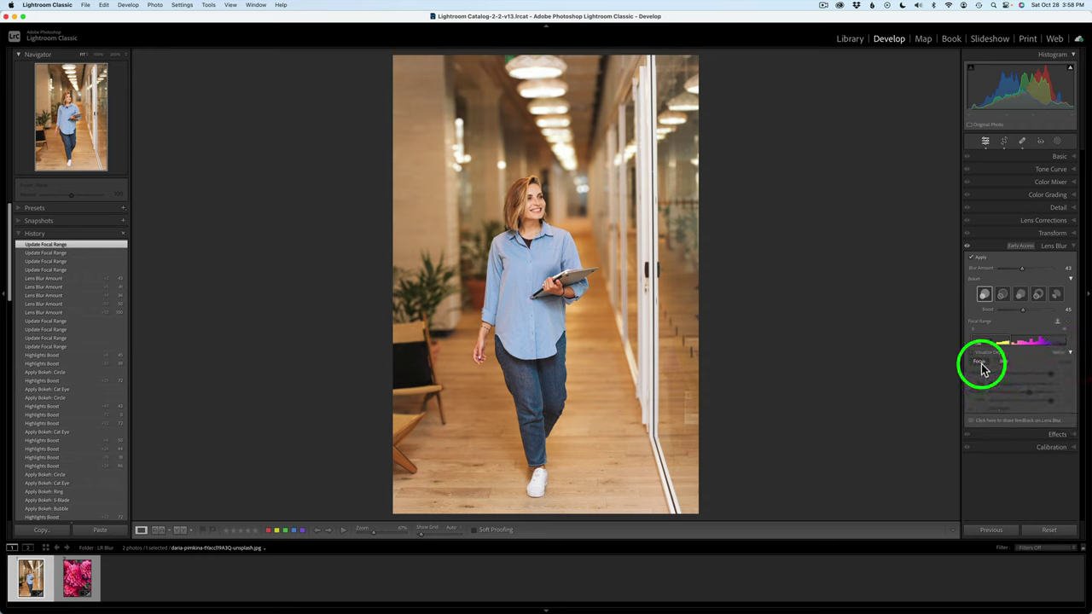
click(1007, 365)
click(989, 366)
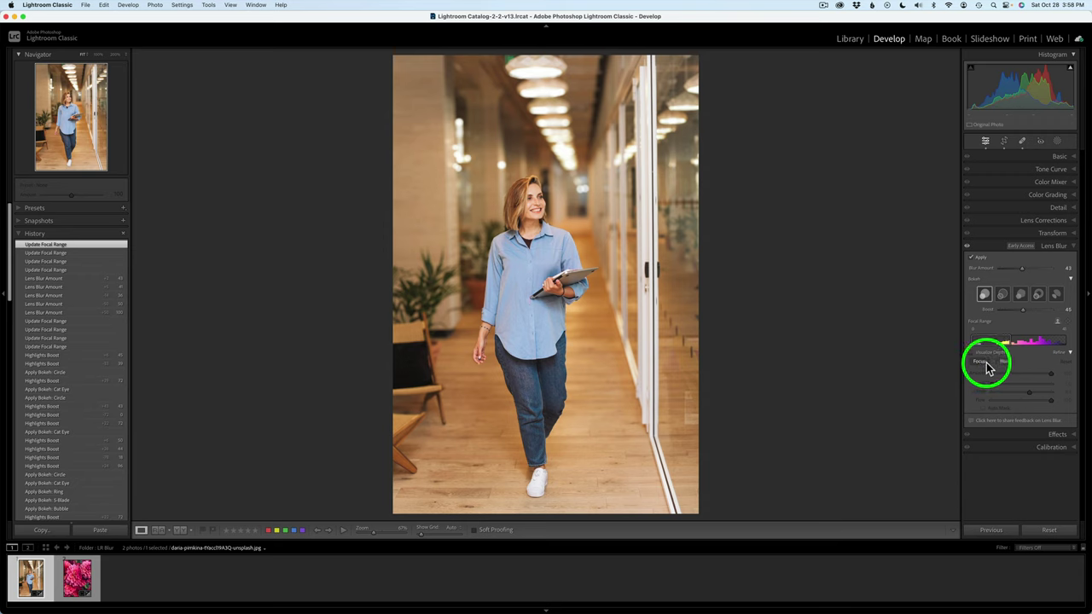
click(1007, 365)
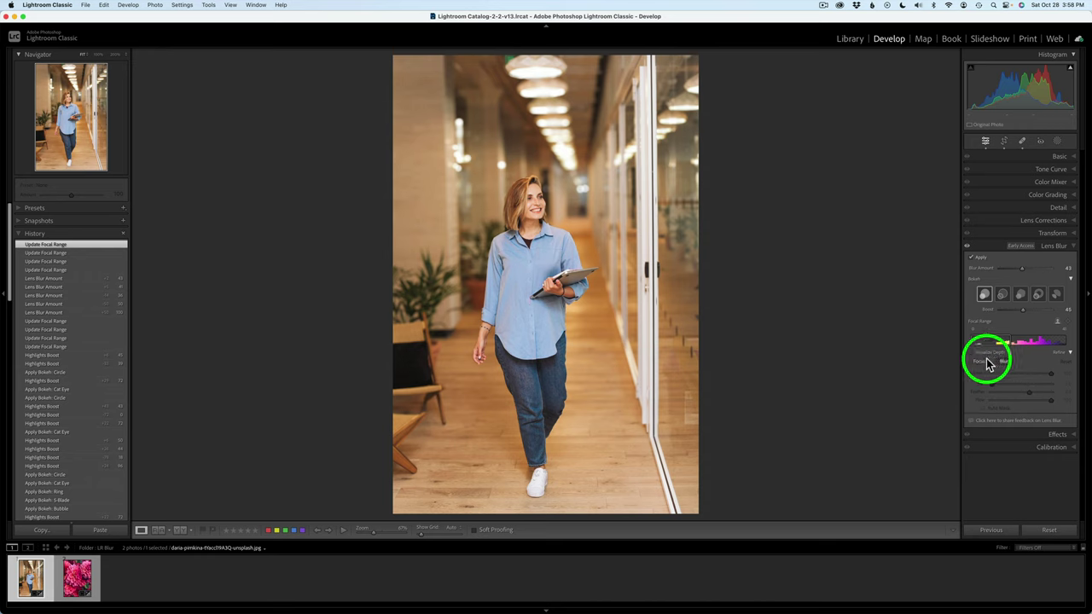
click(977, 360)
drag(541, 224, 513, 220)
Zoom to 200% on the woman's face and toggle Lens Blur off and back on to compare
click(513, 220)
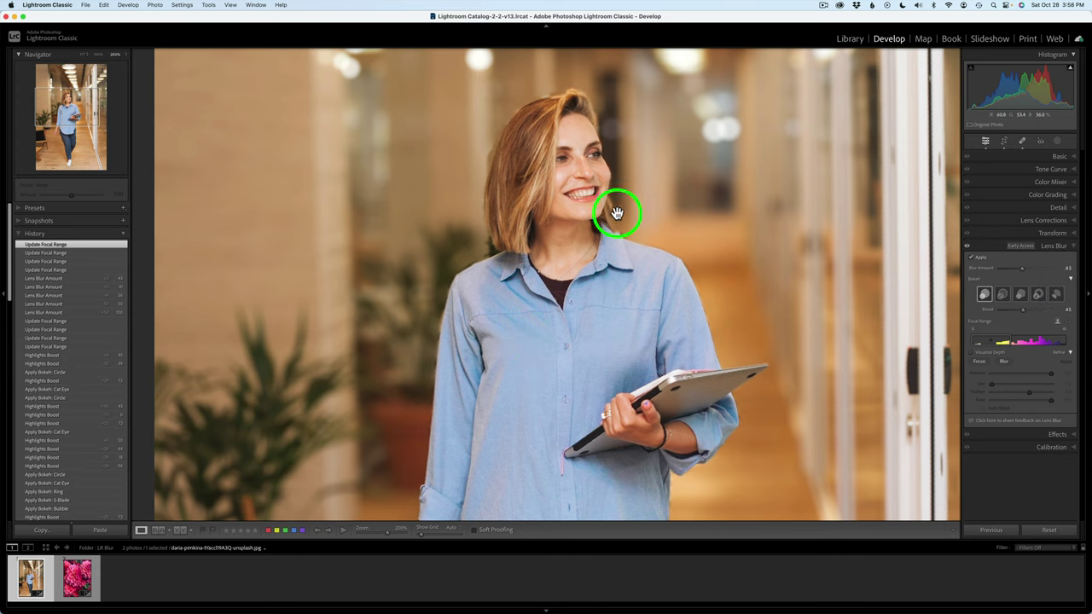
click(972, 258)
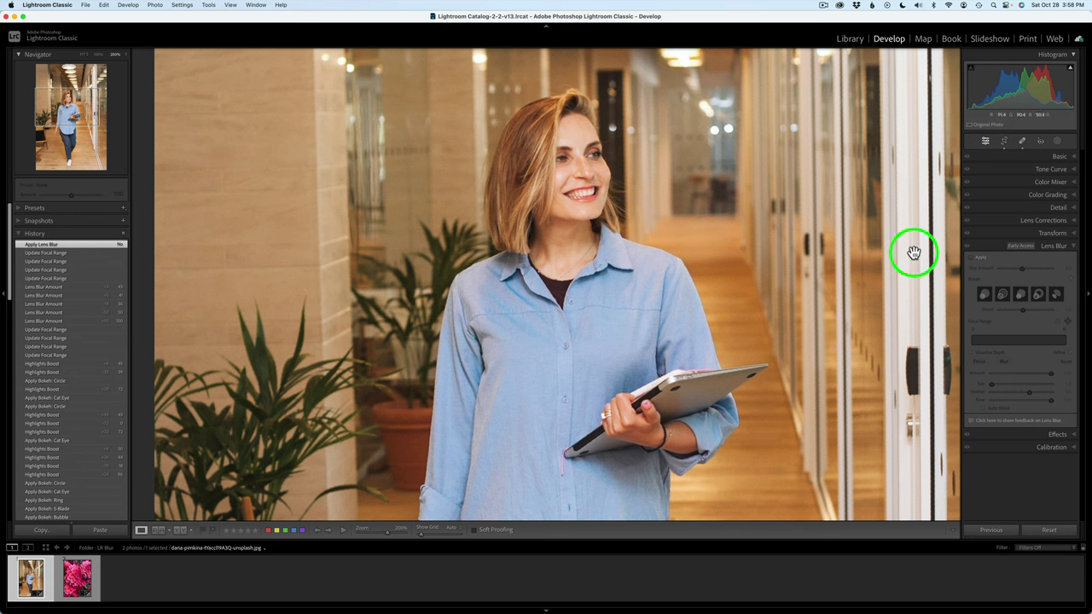
click(973, 260)
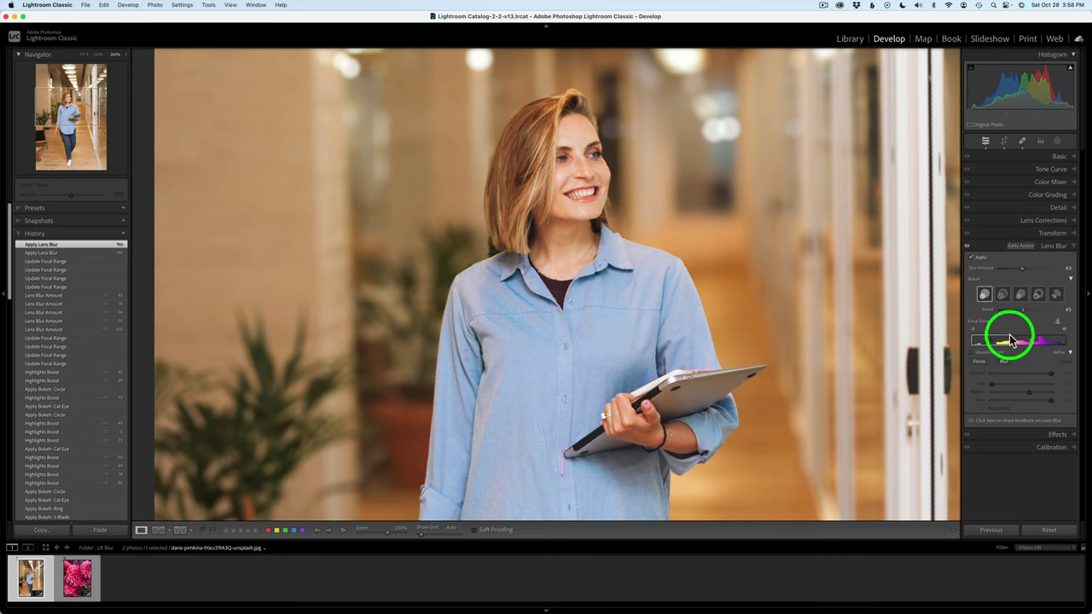
Paint a Focus refinement stroke over the woman's neck with the Lens Blur Refine brush
click(983, 365)
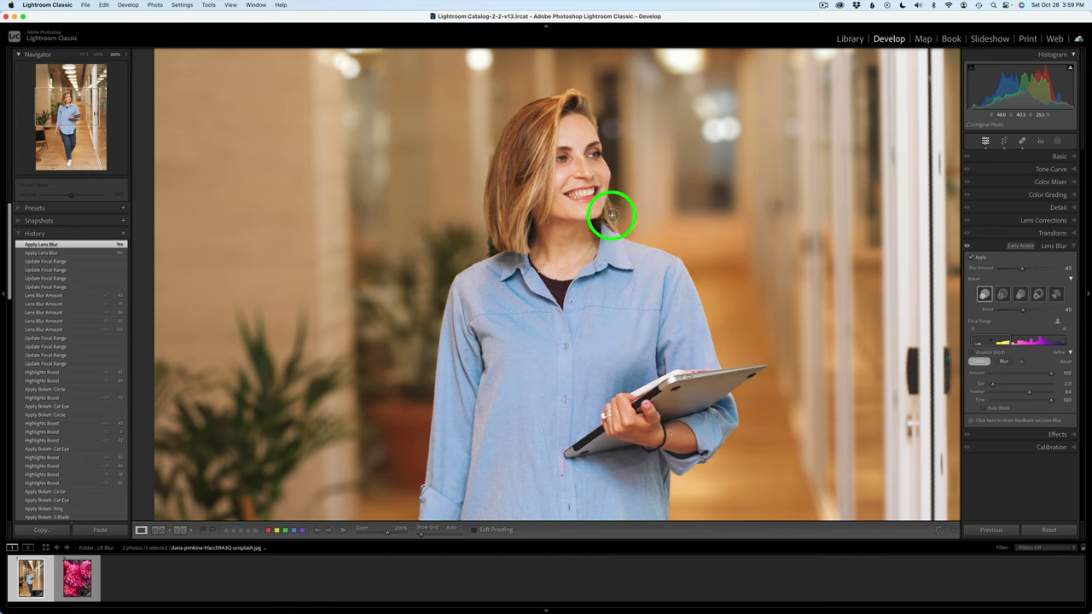
drag(616, 236, 624, 243)
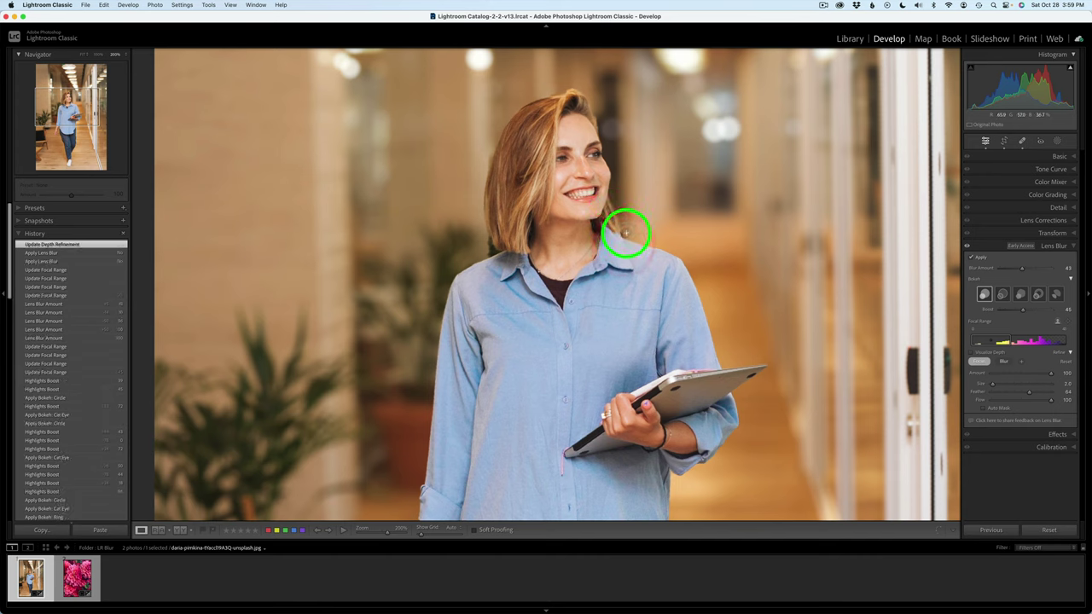
Paint a Blur refinement stroke along the woman's neck and shoulder edge, then reselect the Focus brush
click(1006, 364)
drag(624, 232, 658, 236)
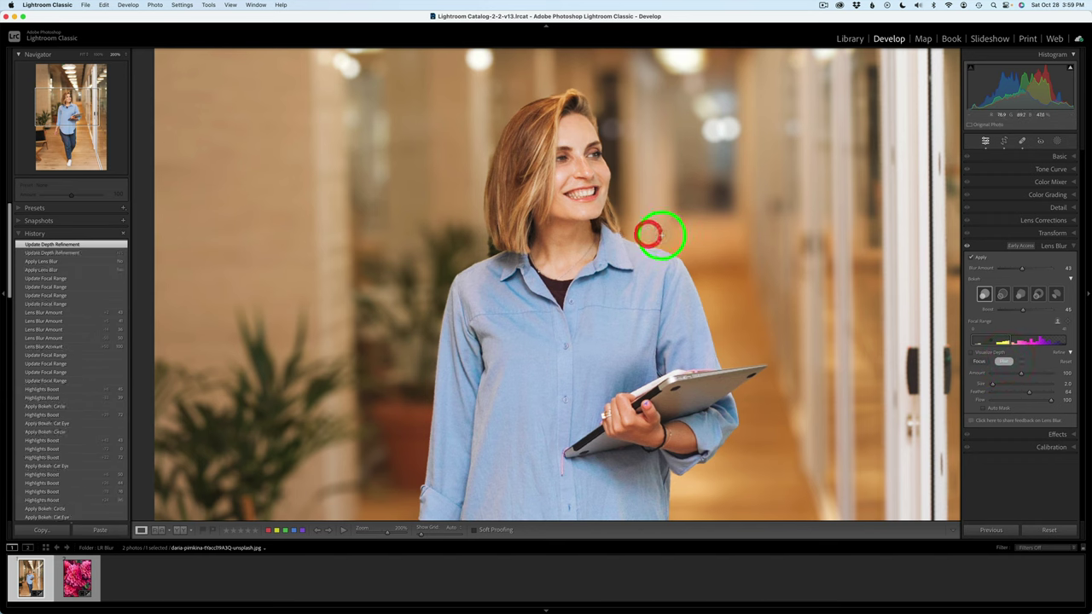
click(1024, 365)
Paint Focus refinements near the woman's shoulder and over her hair
click(1004, 361)
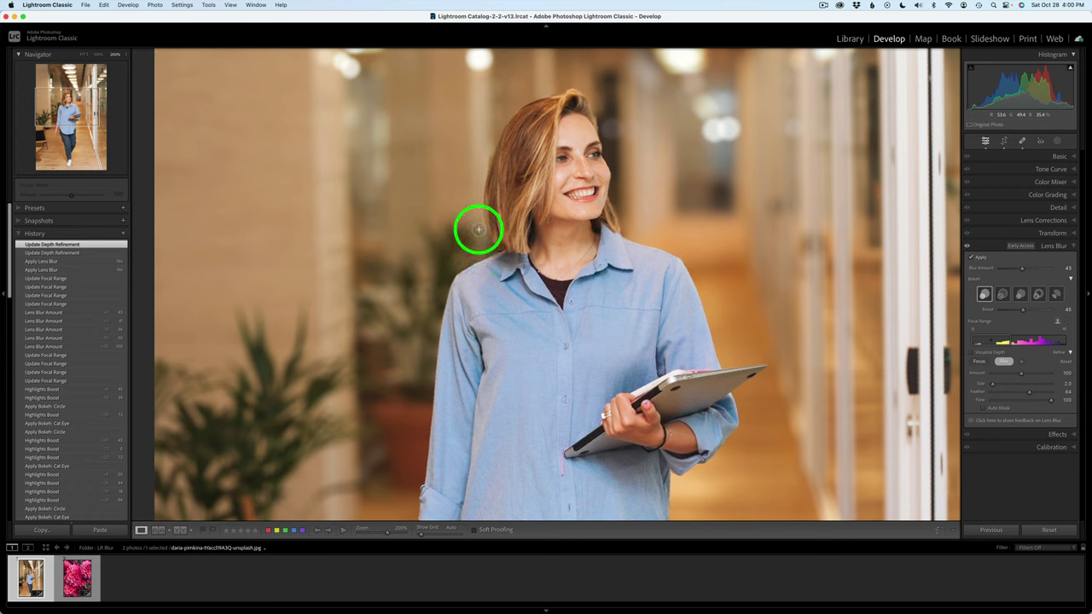
click(479, 233)
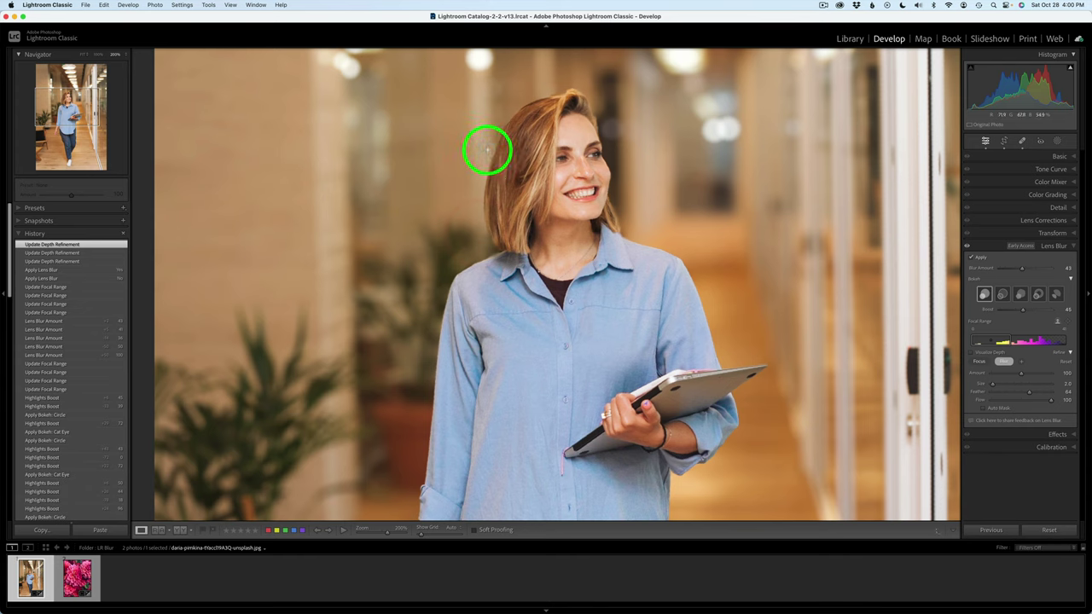
click(483, 165)
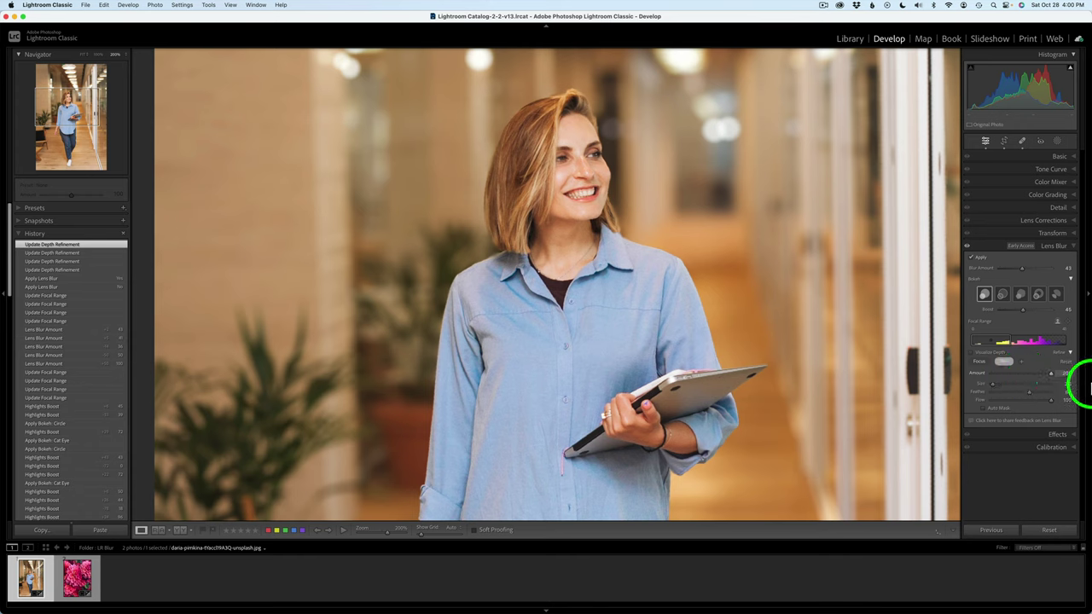
Drop the refinement Amount to its minimum, paint another refinement, then raise the Amount again
drag(1050, 373, 994, 374)
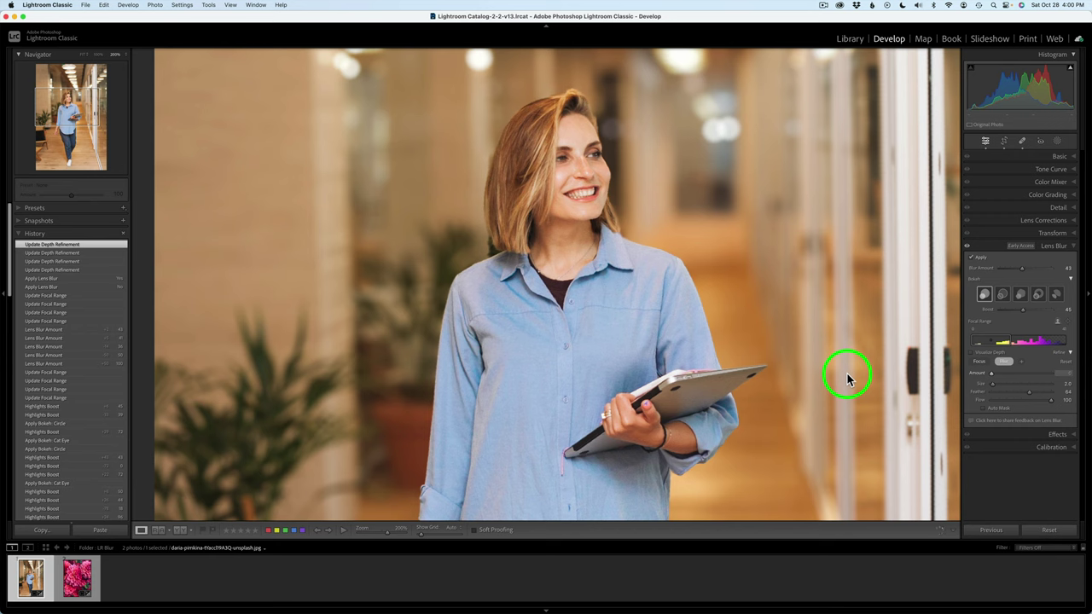
click(847, 374)
drag(994, 378, 1042, 380)
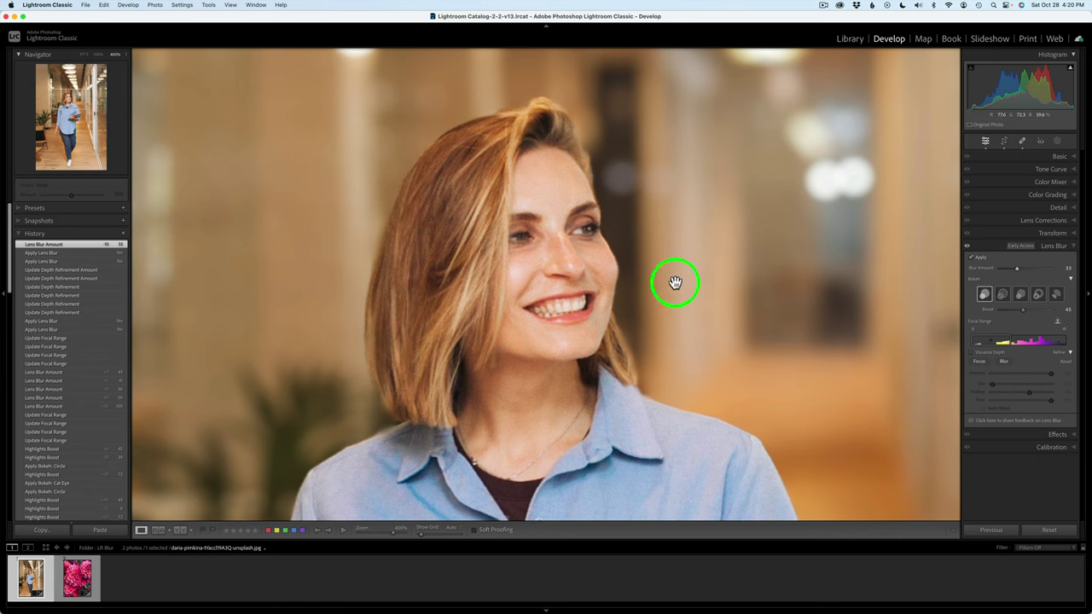
Zoom the hallway portrait back to Fit and check its depth map with Visualize Depth
click(601, 271)
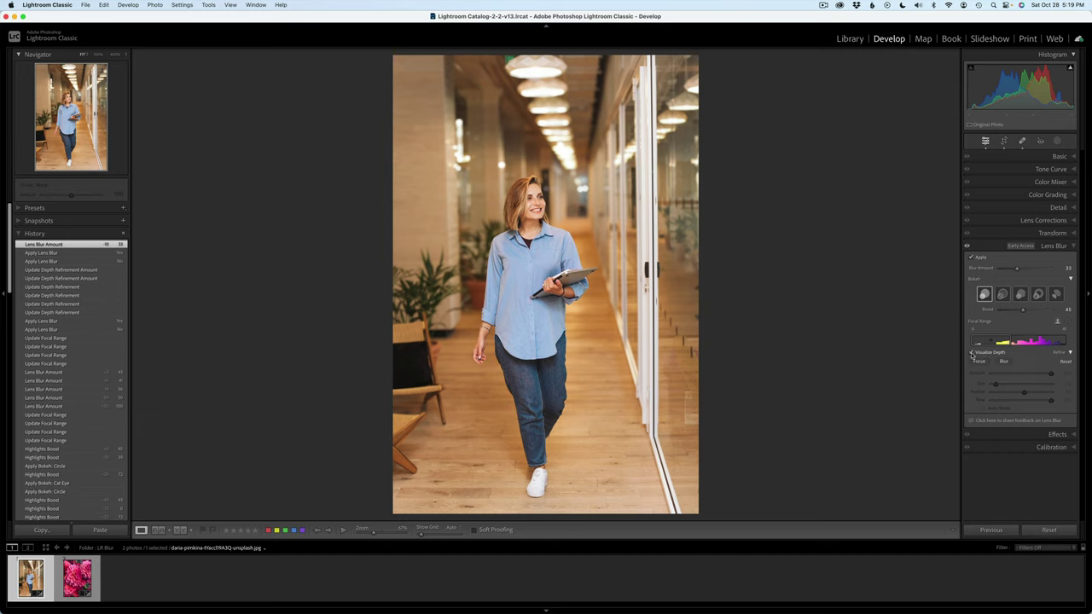
click(972, 352)
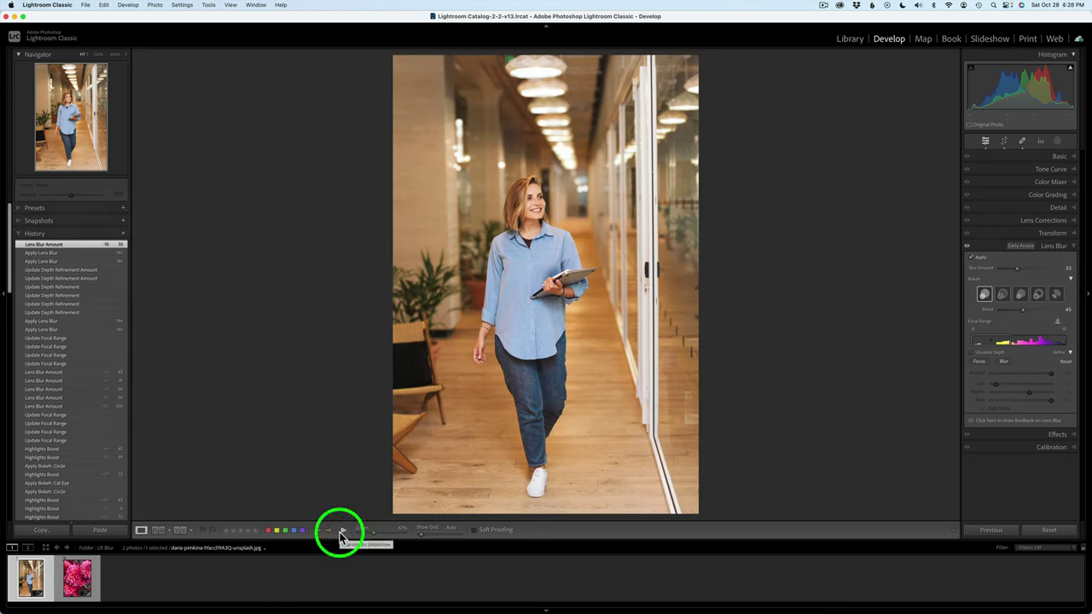
Select the pink dahlia close-up, the second thumbnail in the filmstrip
click(77, 580)
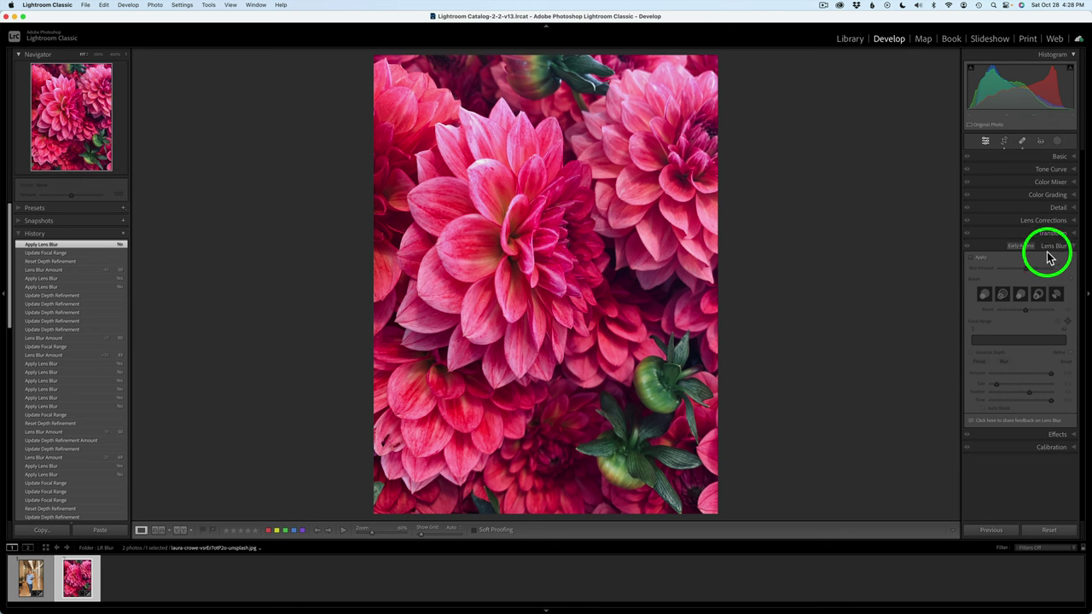
Enable Lens Blur, fit the Focal Range to the front dahlia, and raise Blur Amount to 73
click(972, 259)
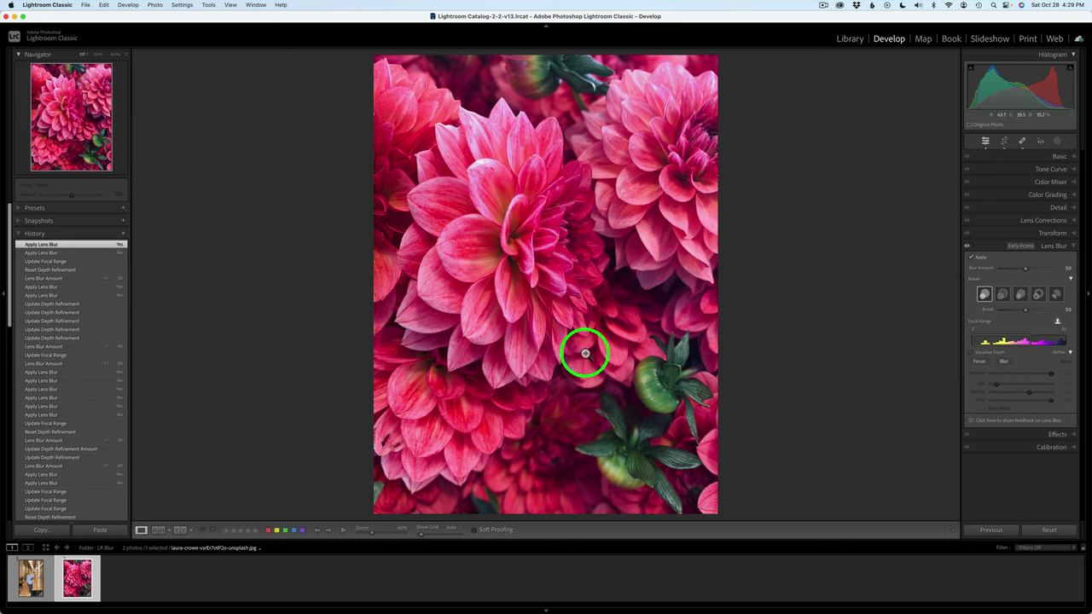
drag(1012, 341, 1034, 343)
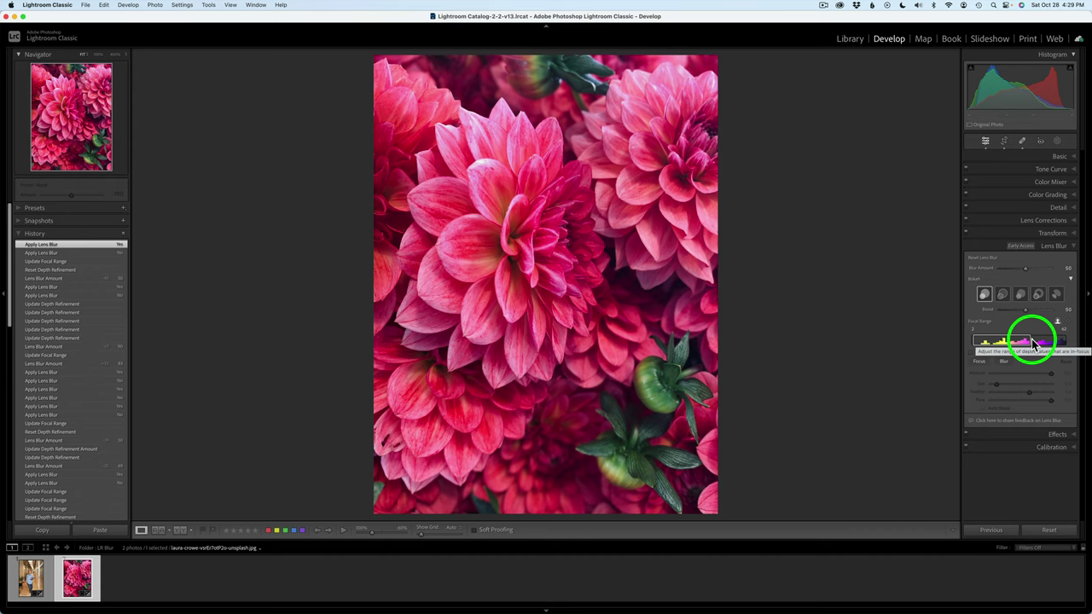
click(1035, 344)
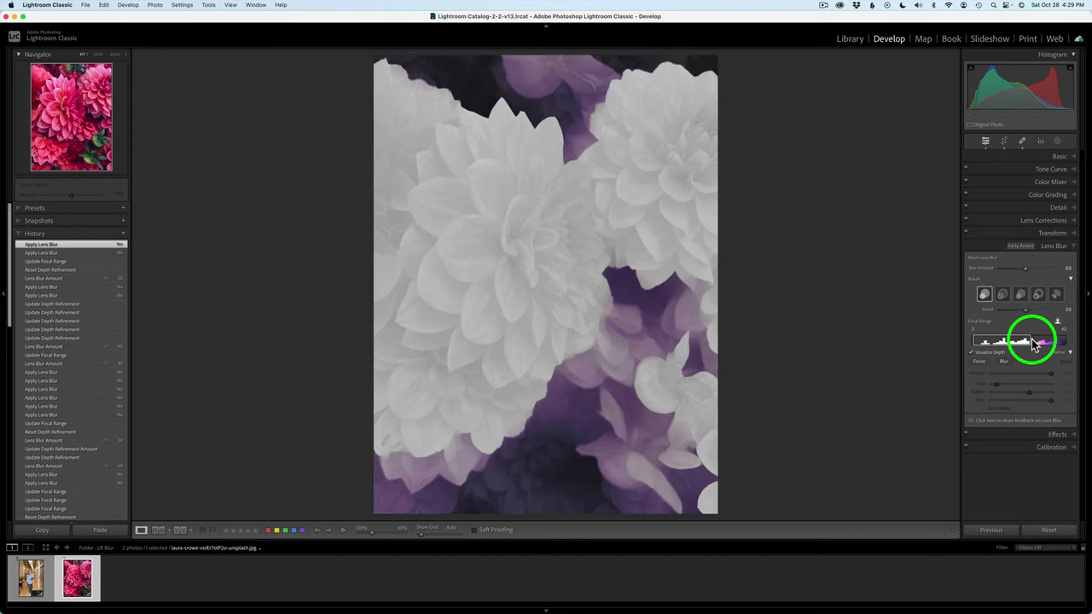
drag(1035, 344, 1007, 337)
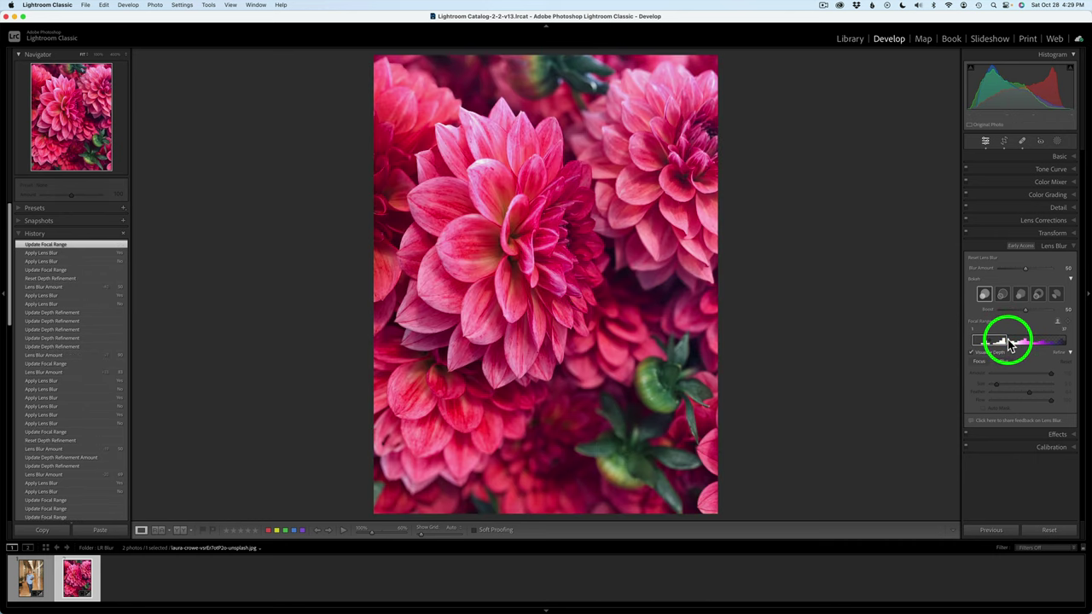
mouse_move(1010, 341)
drag(1010, 342, 1011, 343)
drag(1011, 343, 1003, 339)
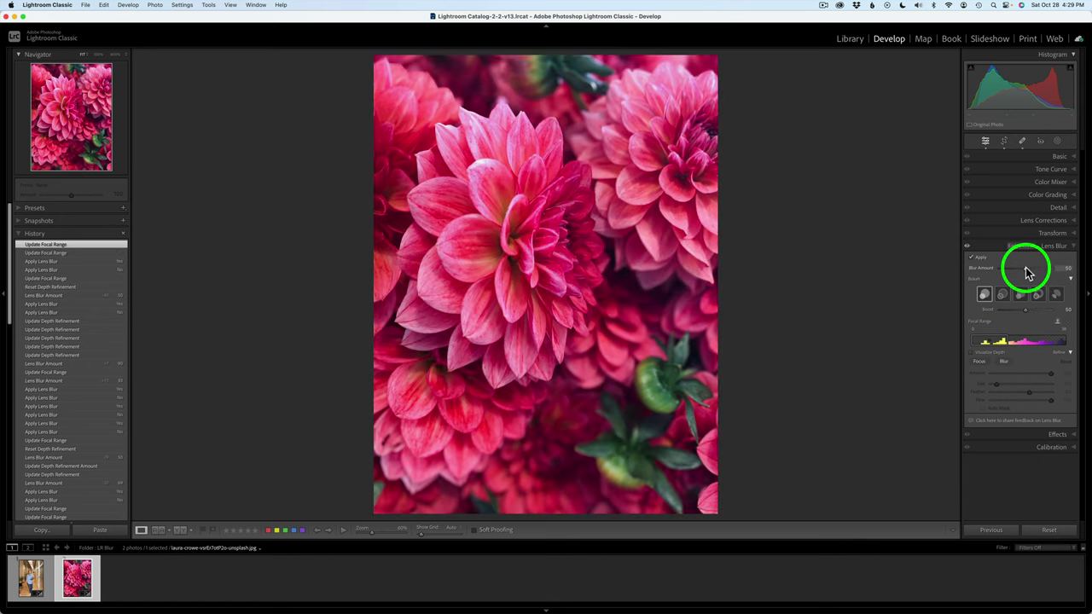
drag(1026, 271, 1040, 272)
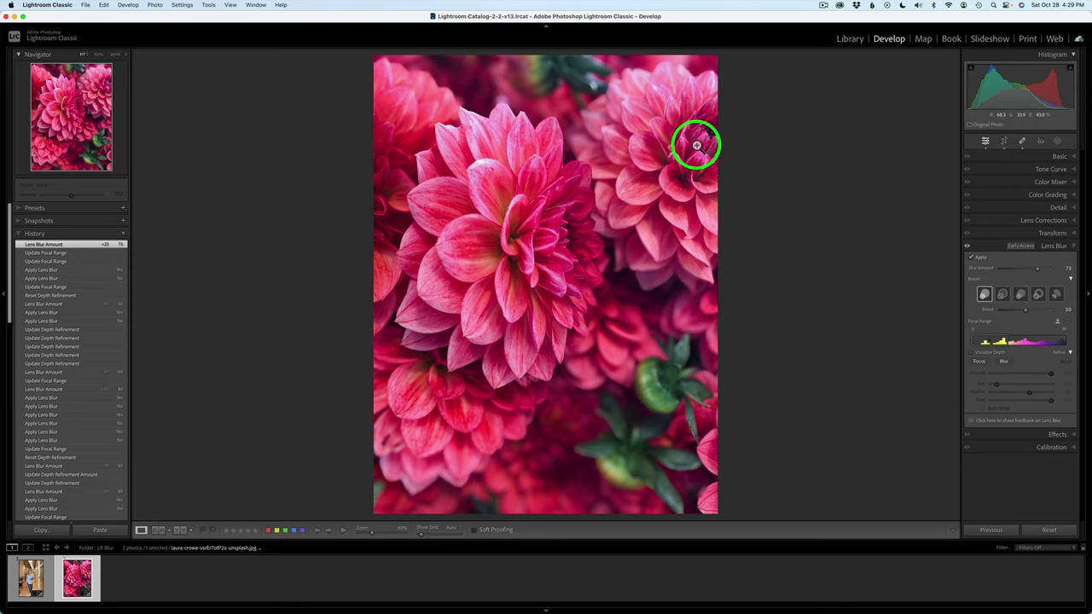
Choose the Blur refine brush and adjust its Size and Feather
click(1008, 365)
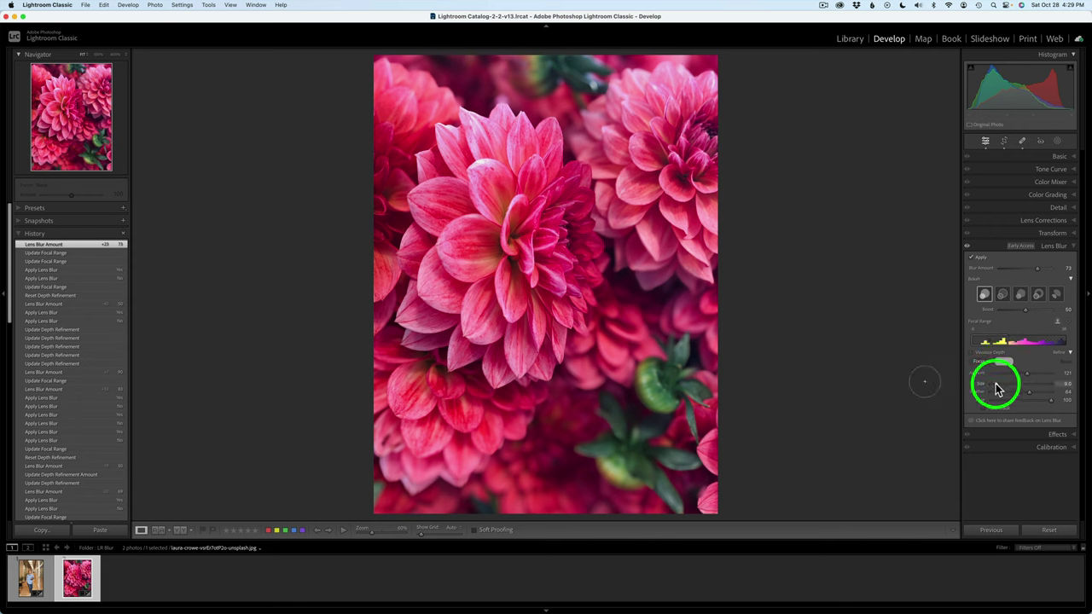
mouse_move(998, 390)
mouse_down()
mouse_move(1033, 392)
mouse_move(996, 383)
mouse_up()
drag(1045, 405, 1052, 398)
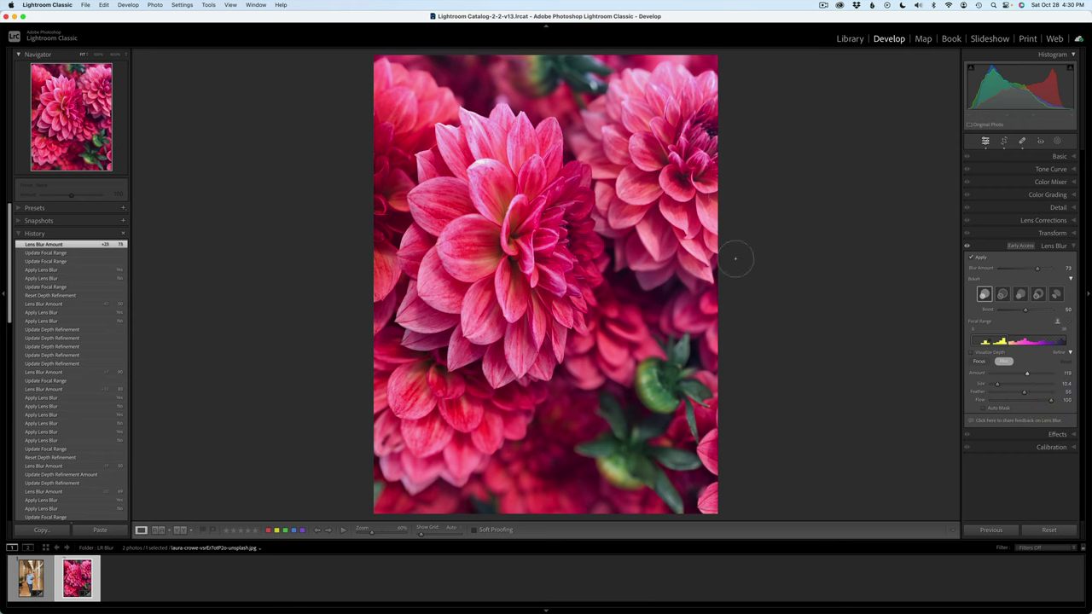
Paint blur over the upper-right dahlia and along the top edge, with brush Amount 65
mouse_move(706, 123)
mouse_down()
mouse_move(683, 135)
mouse_move(709, 170)
mouse_move(716, 136)
mouse_up()
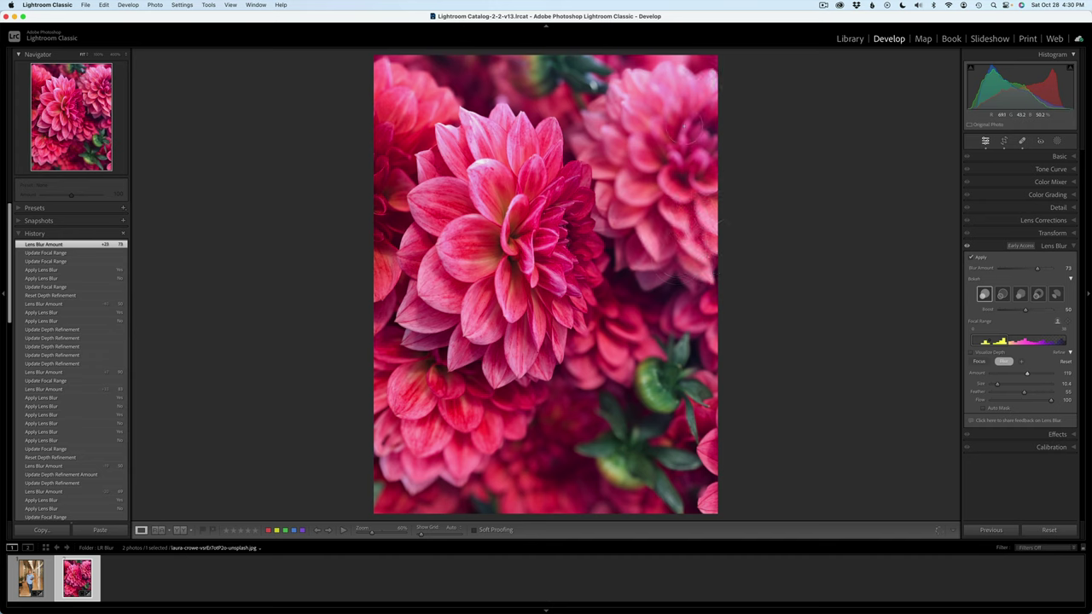
drag(616, 53, 700, 47)
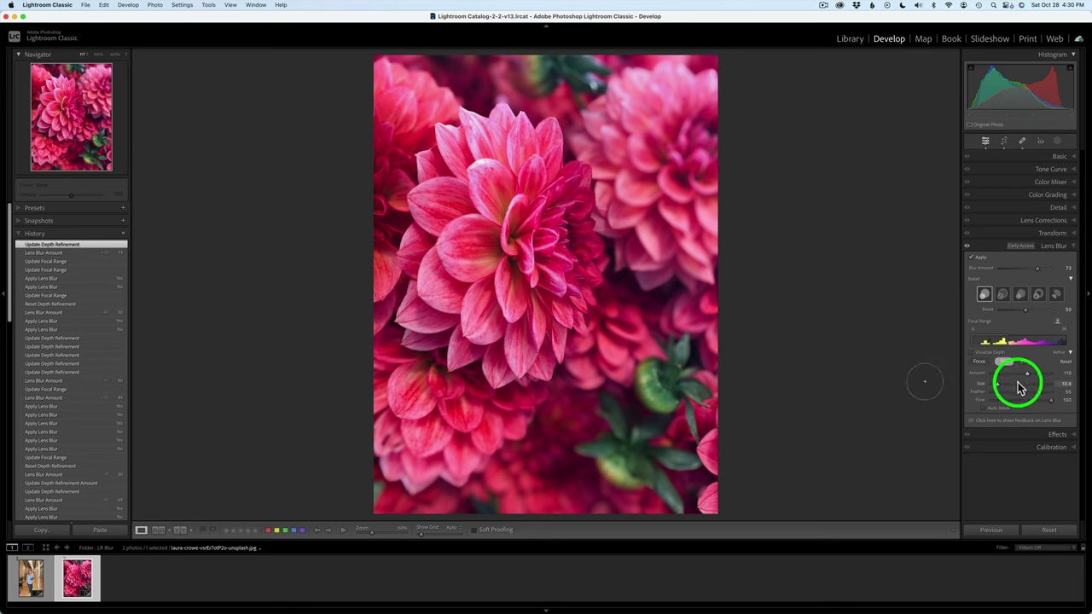
drag(1028, 379, 996, 384)
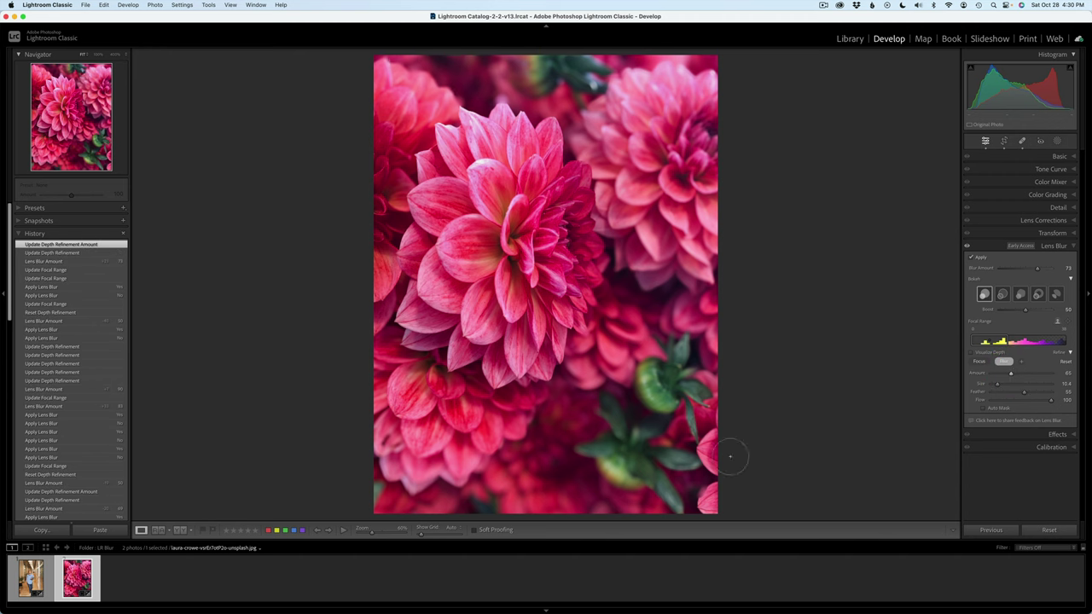
Brush blur along the right and left edges with a smaller brush and Auto Mask toggled, then finish refining
drag(1043, 369, 904, 438)
drag(719, 418, 716, 435)
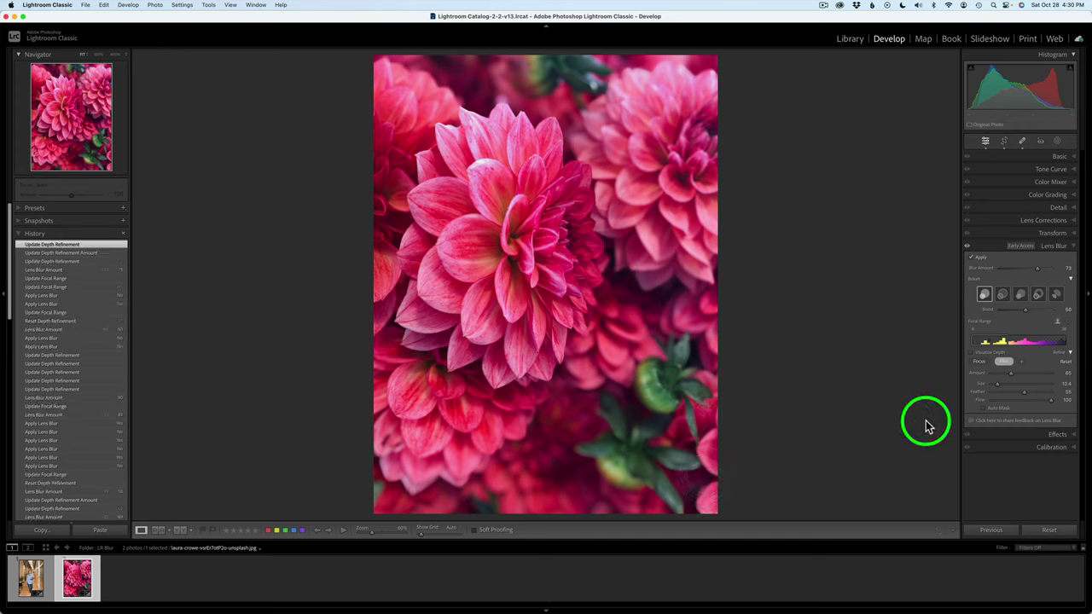
click(997, 413)
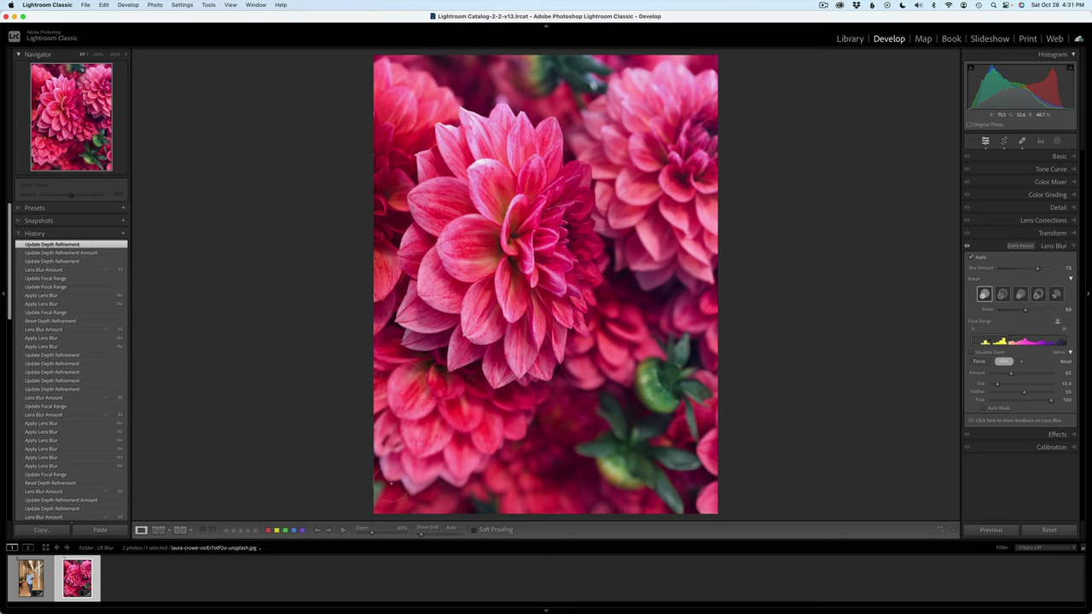
click(350, 287)
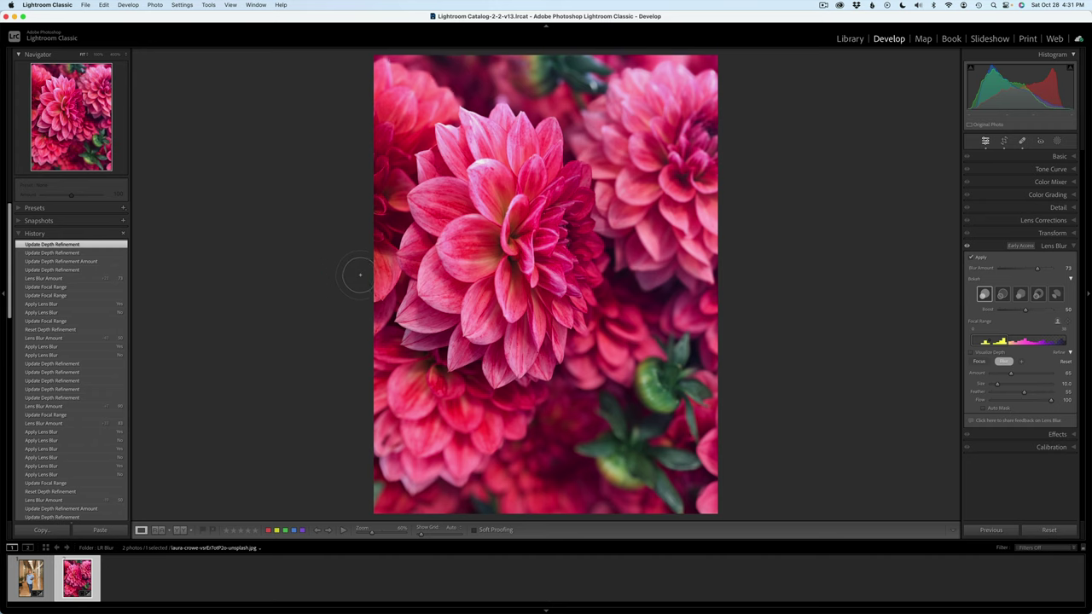
key(bracketleft)
click(1011, 275)
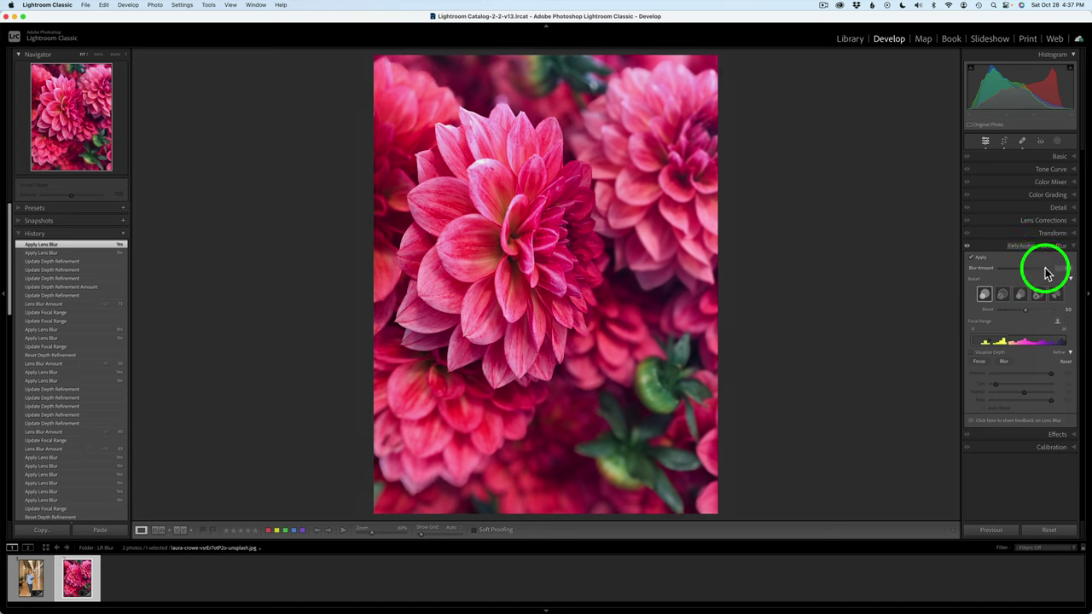
Set Blur Amount to 87 and switch Lens Blur off and back on to compare
click(1047, 269)
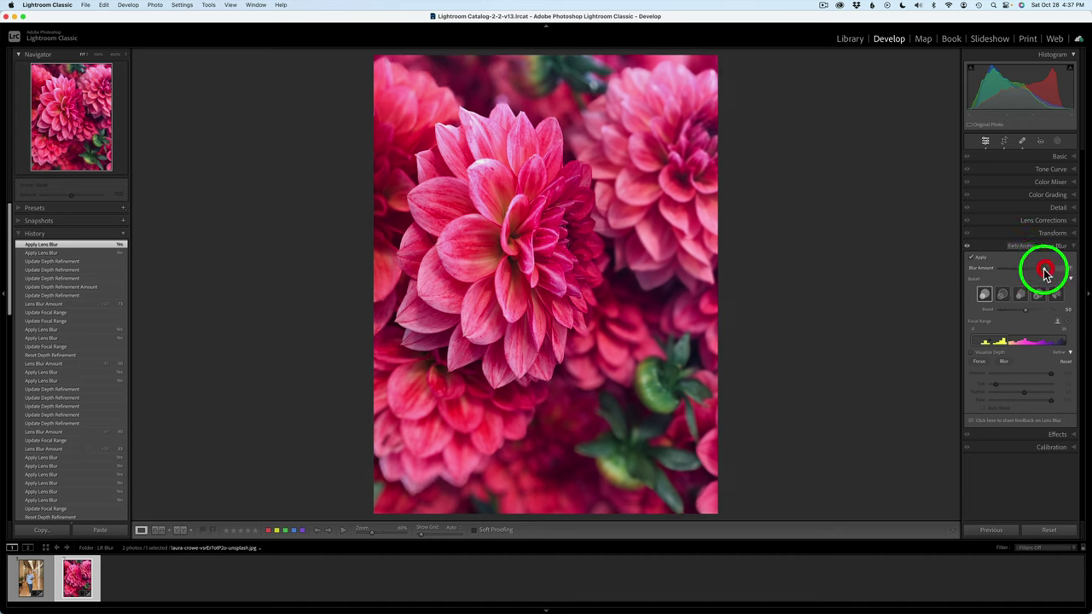
click(976, 259)
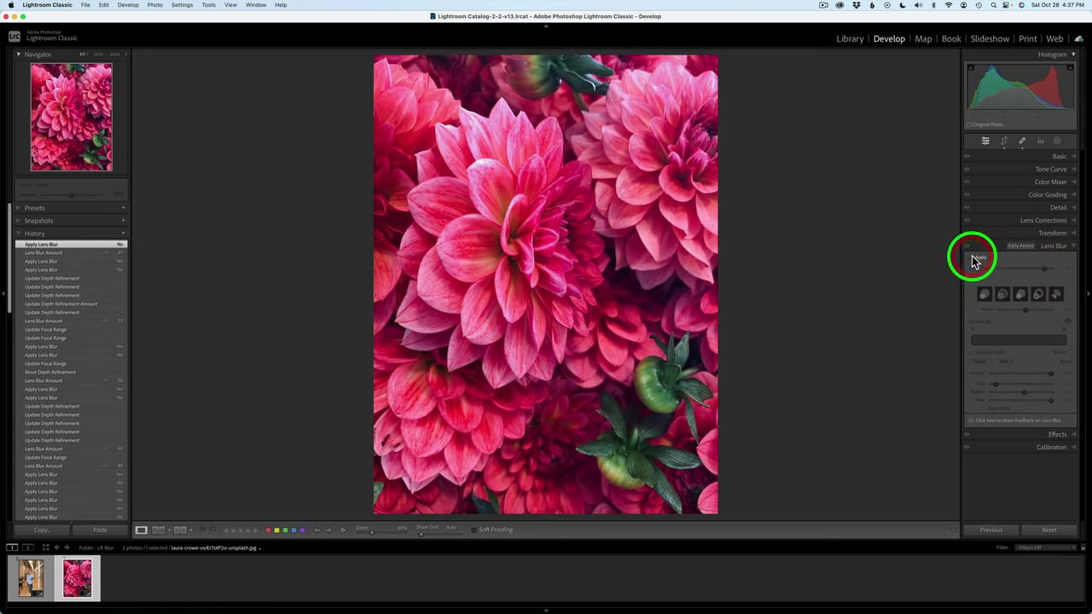
click(975, 260)
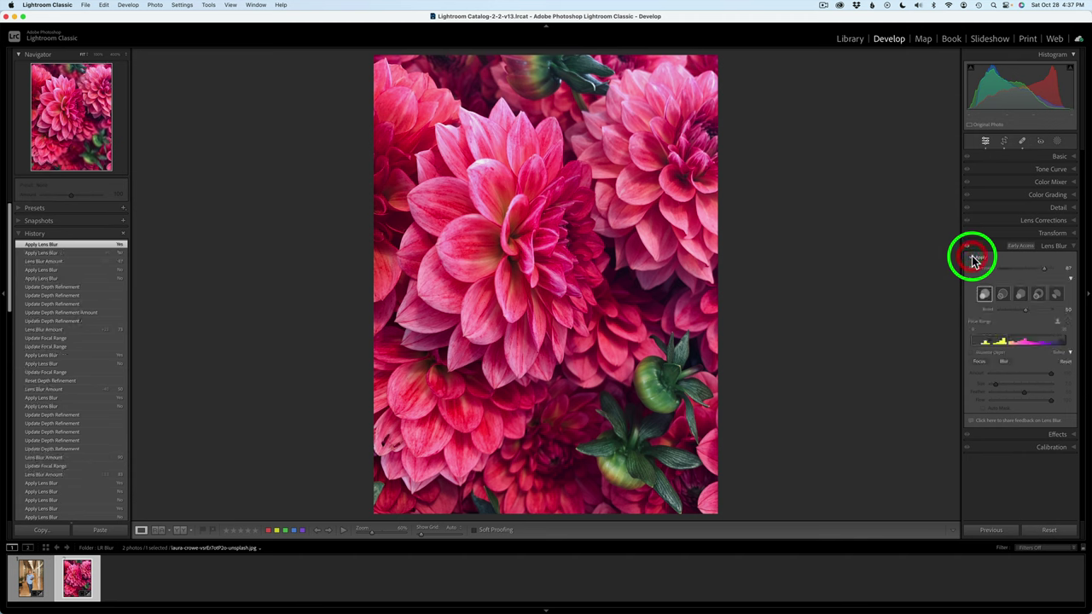